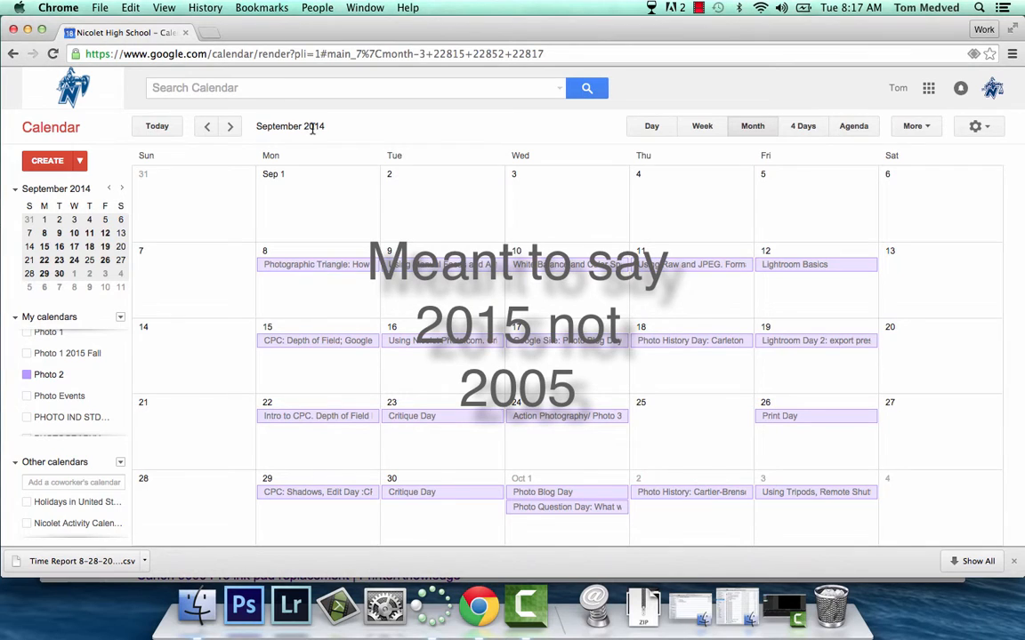
- Open the September 8 event "Photographic Triangle: How to take pictures" to review its details, and return to the month calendar without editing
{"action": "left_click", "coordinate": [346, 273]}
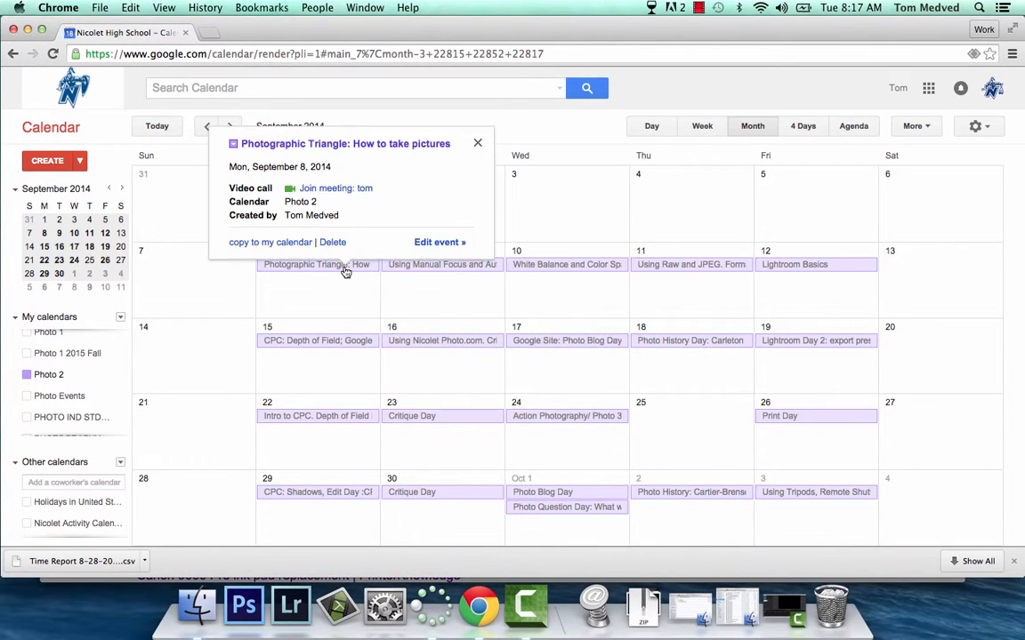
{"action": "left_click", "coordinate": [455, 251]}
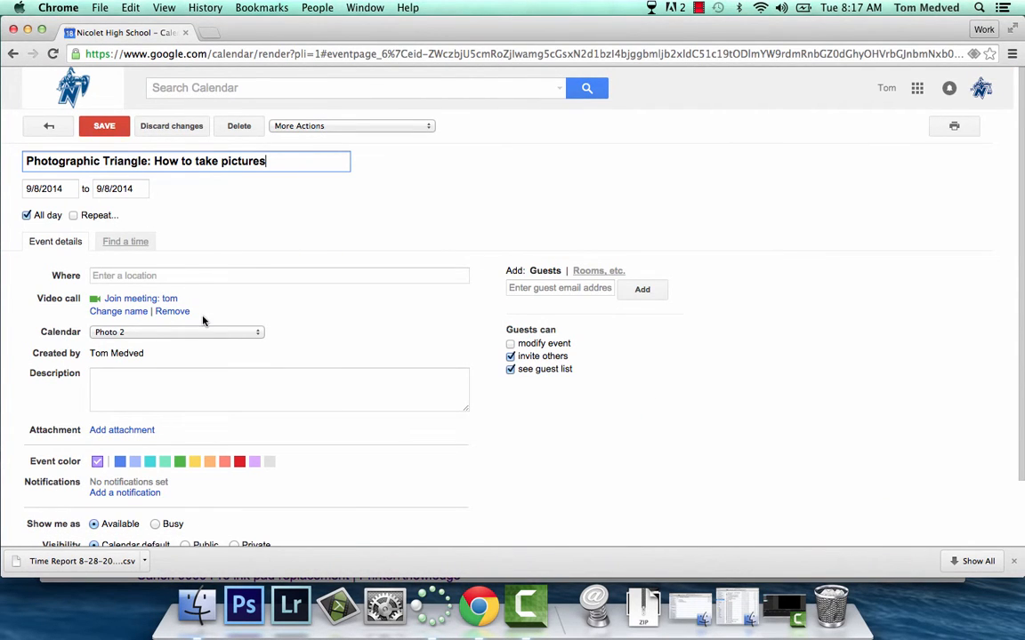
{"action": "scroll", "coordinate": [203, 320], "scroll_direction": "down", "scroll_amount": 3}
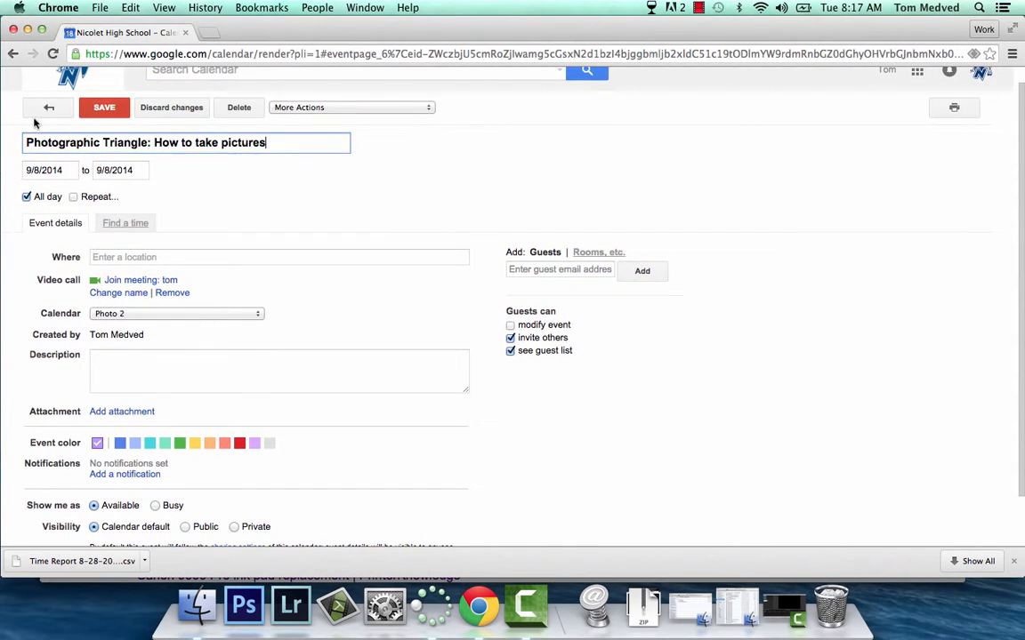
{"action": "left_click", "coordinate": [40, 111]}
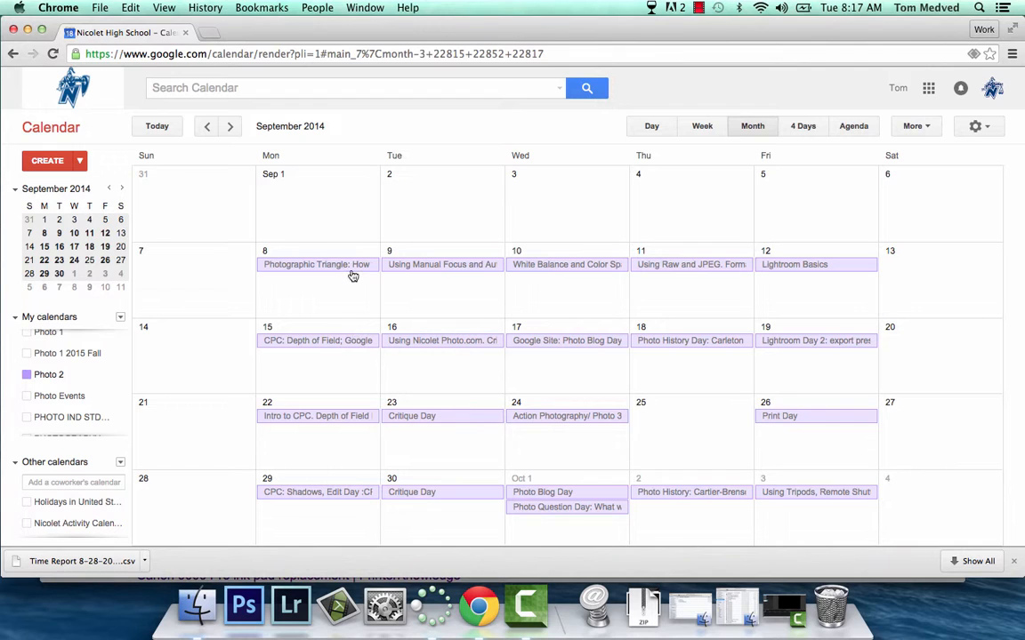
- Search for gtimereport in a new browser tab, open the GTimeReport site and log in with the Google account
{"action": "left_click", "coordinate": [213, 35]}
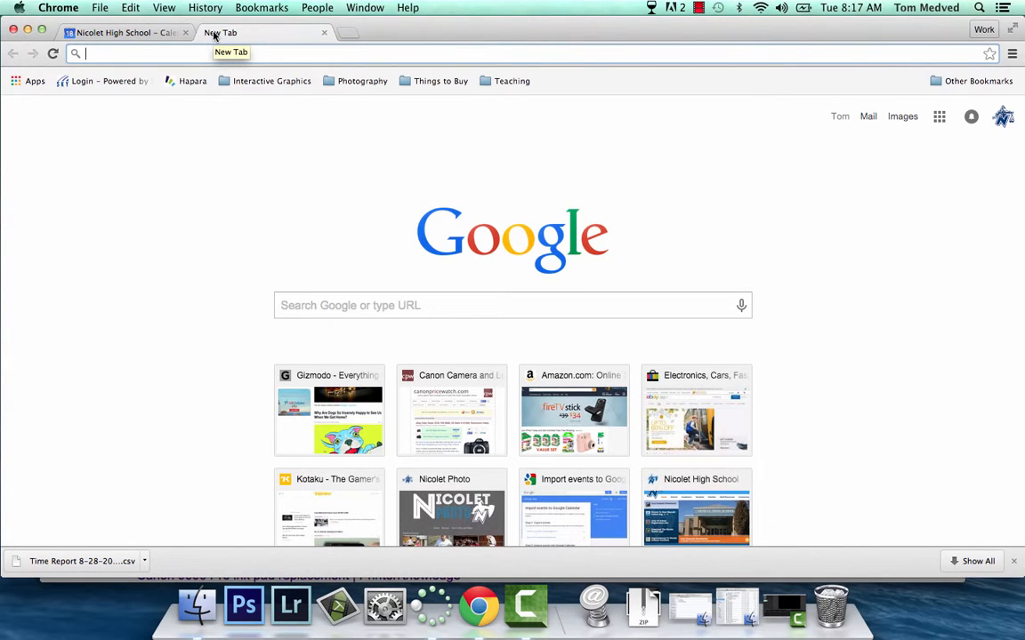
{"action": "type", "text": "gtimereport"}
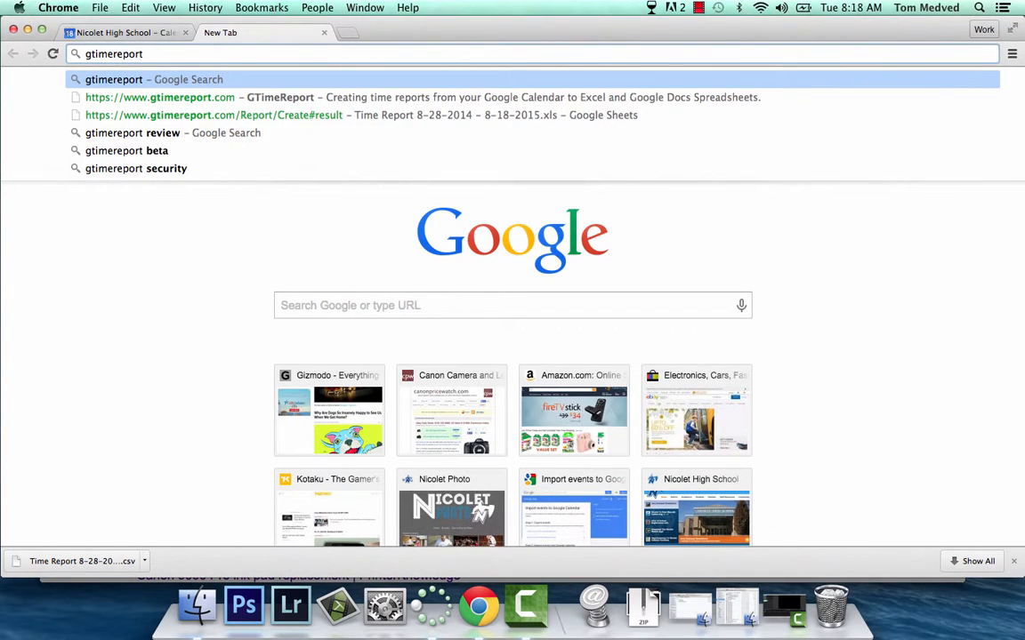
{"action": "key", "text": "Return"}
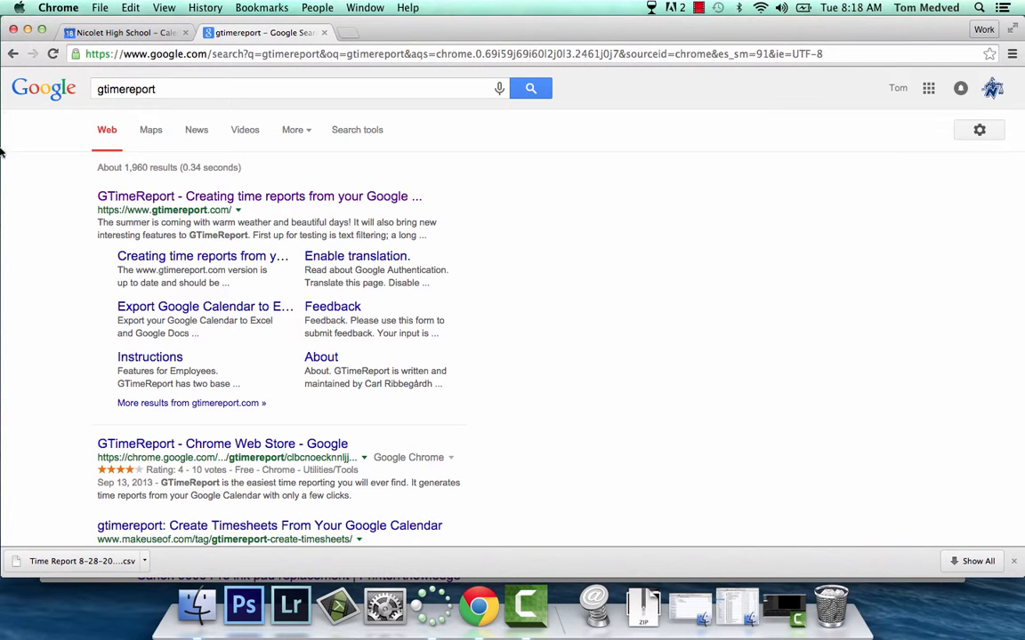
{"action": "left_click", "coordinate": [136, 199]}
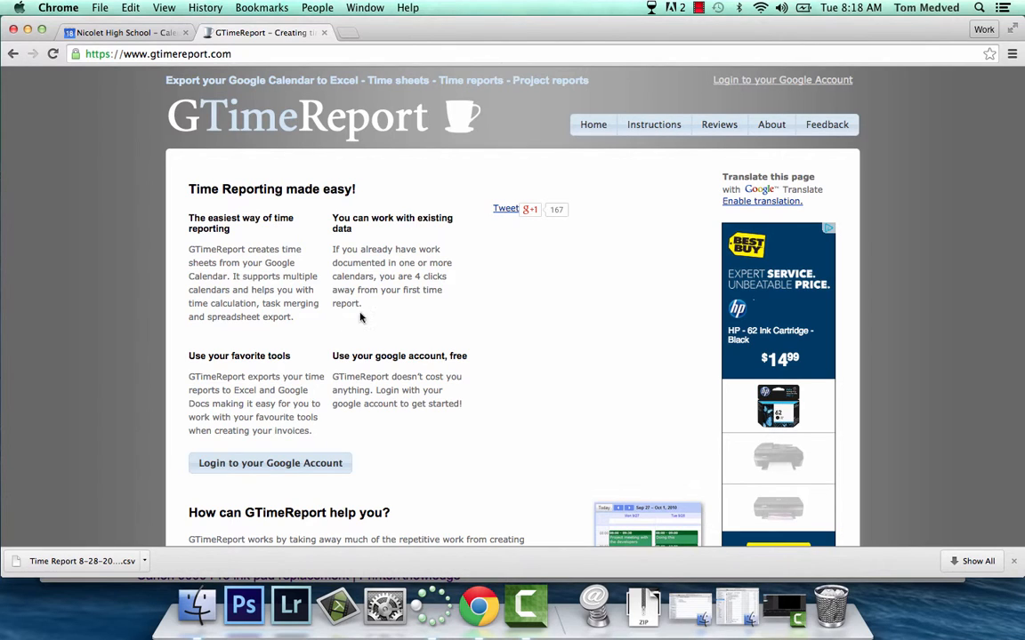
{"action": "left_click", "coordinate": [737, 85]}
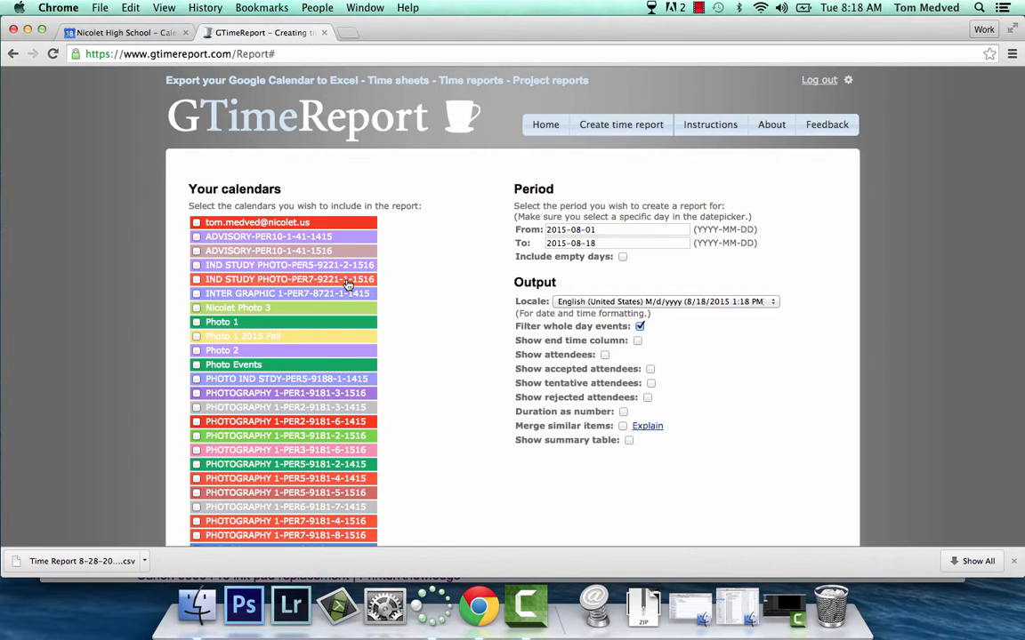
- Include the Photo 2 calendar in the report and set the period's start date to 2014-08-28
{"action": "left_click", "coordinate": [196, 351]}
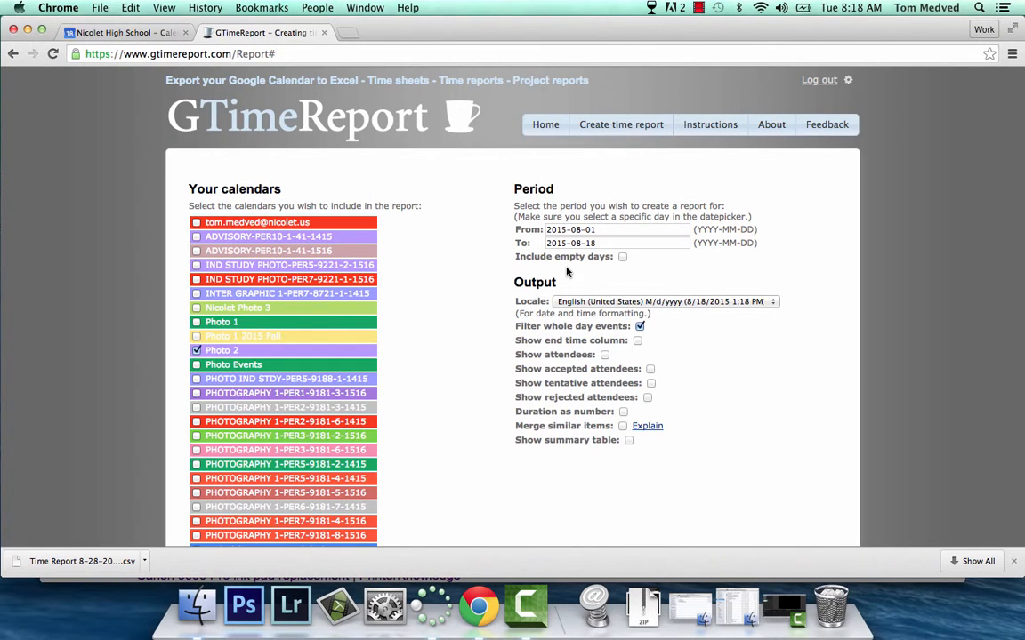
{"action": "left_click", "coordinate": [612, 231]}
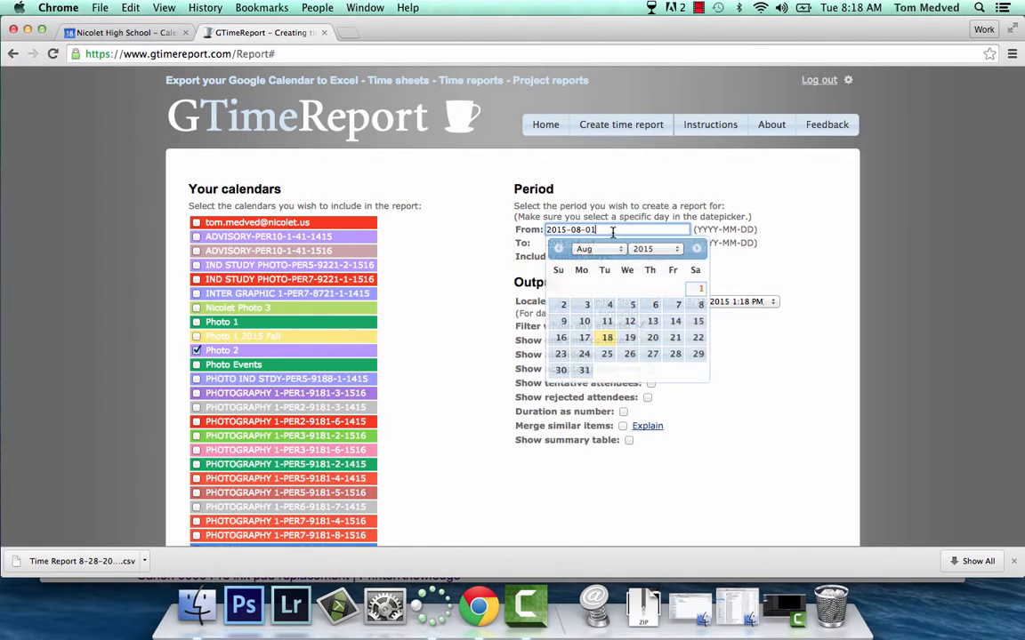
{"action": "left_click", "coordinate": [656, 249]}
{"action": "left_click", "coordinate": [662, 238]}
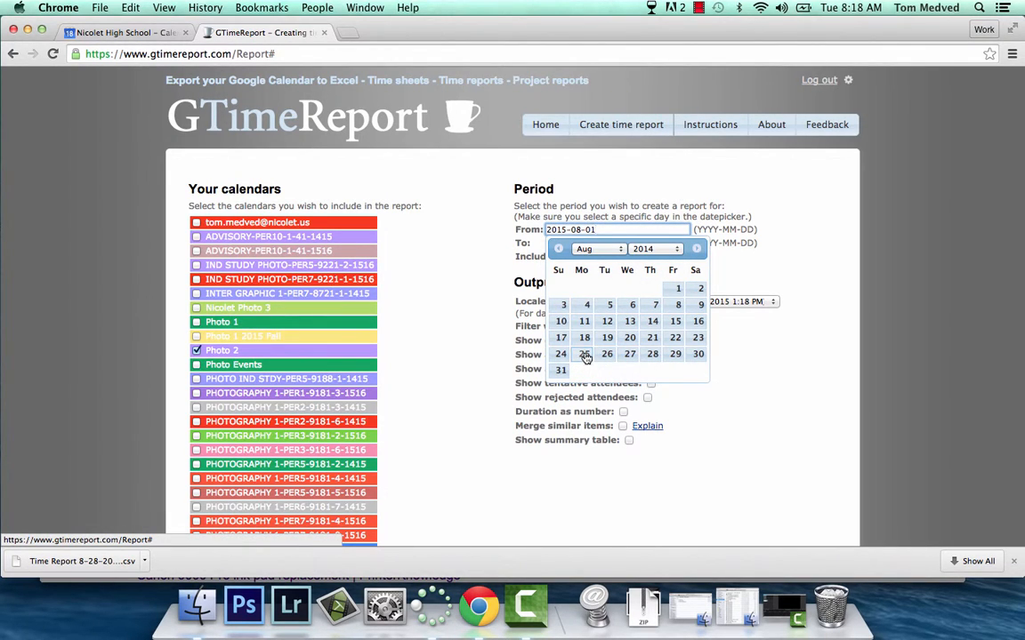
{"action": "left_click", "coordinate": [654, 355]}
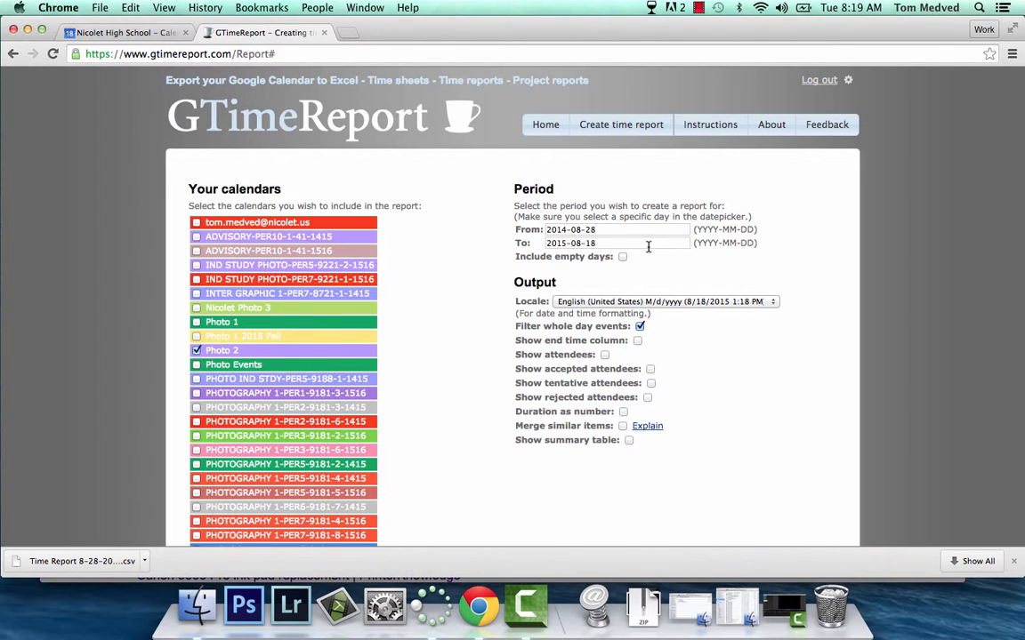
- Turn off filtering of whole day events and create the report as a Google Spreadsheet
{"action": "scroll", "coordinate": [656, 350], "scroll_direction": "down", "scroll_amount": 2}
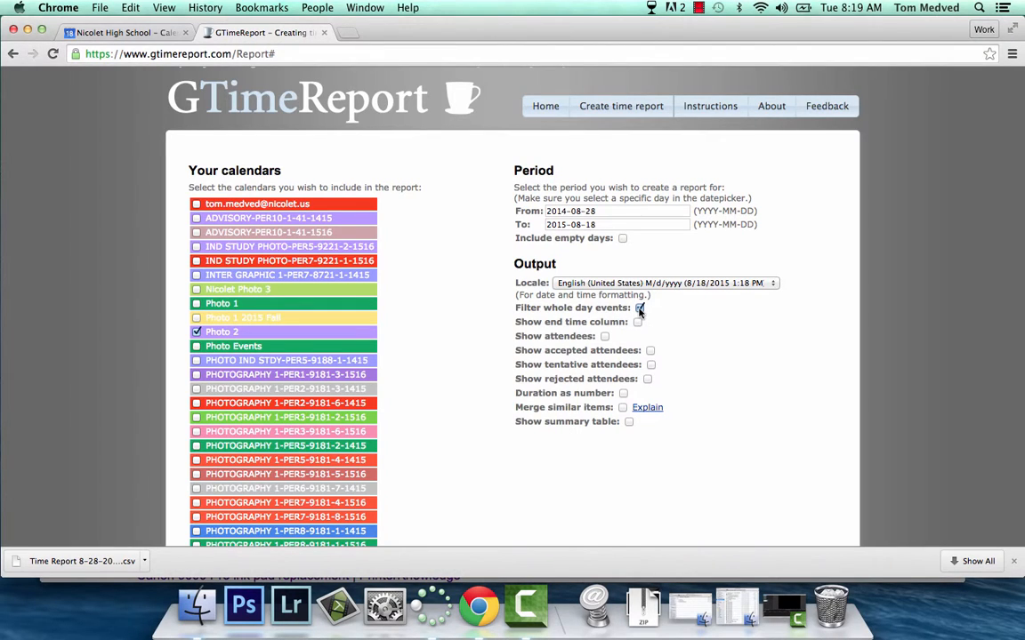
{"action": "left_click", "coordinate": [639, 309]}
{"action": "scroll", "coordinate": [692, 335], "scroll_direction": "down", "scroll_amount": 10}
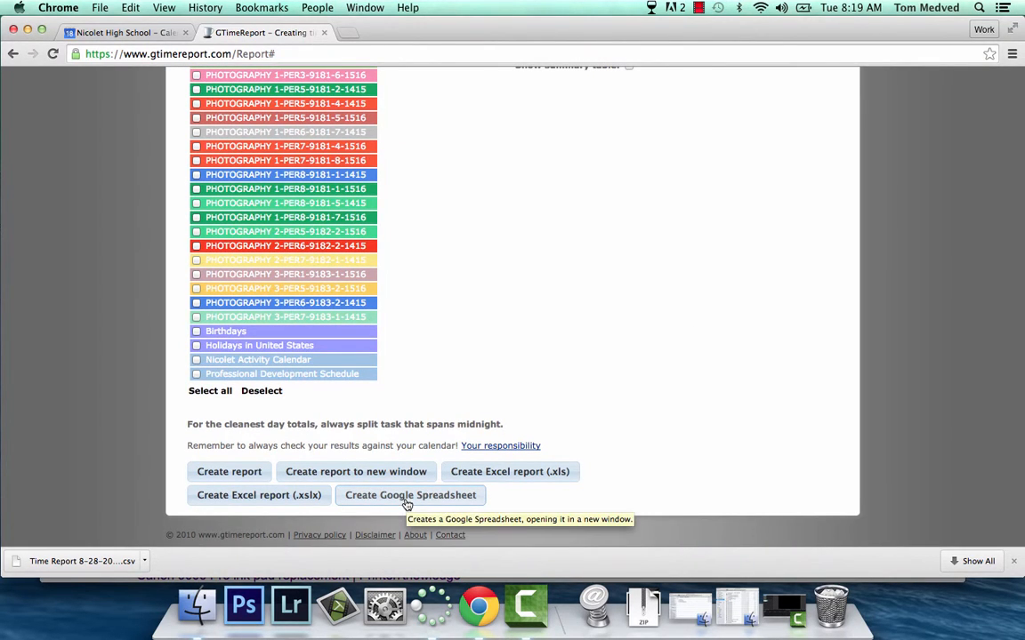
{"action": "left_click", "coordinate": [406, 504]}
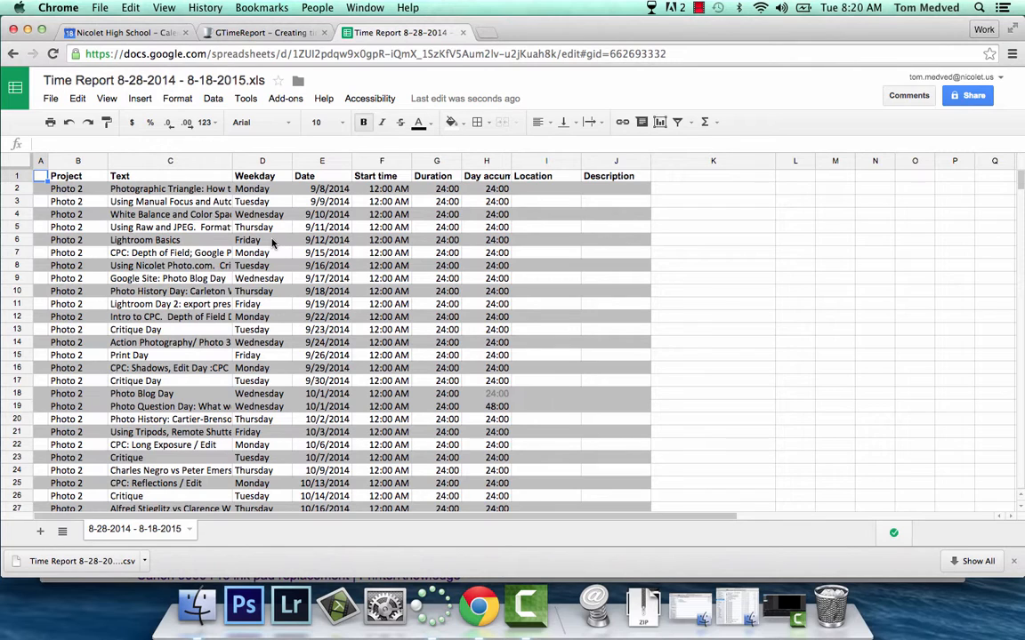
- Delete the empty first column and the Project column from the time report spreadsheet
{"action": "right_click", "coordinate": [40, 166]}
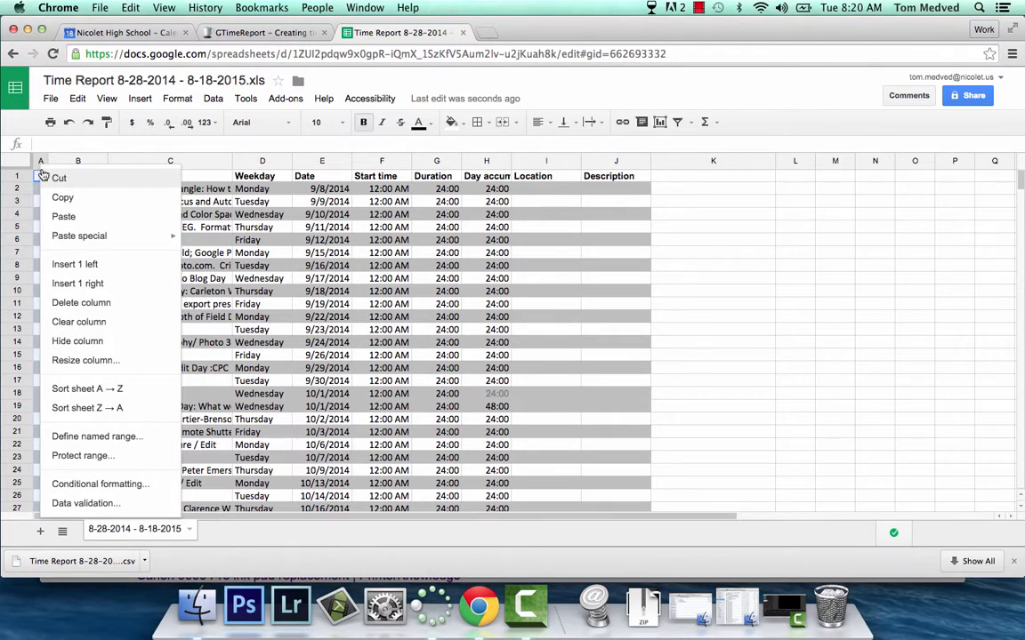
{"action": "left_click", "coordinate": [71, 304]}
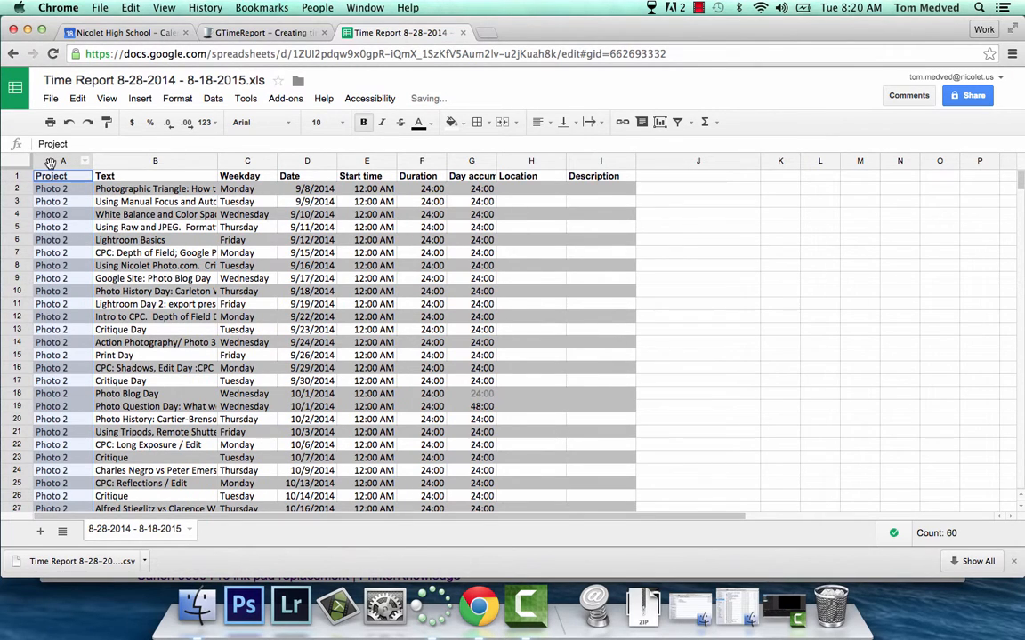
{"action": "right_click", "coordinate": [51, 163]}
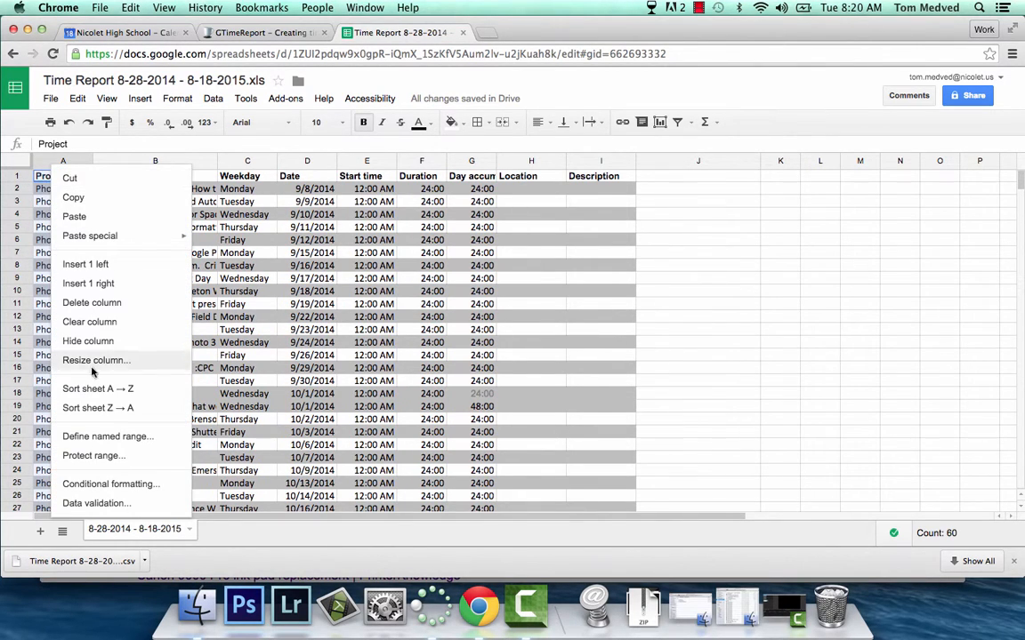
{"action": "left_click", "coordinate": [73, 302]}
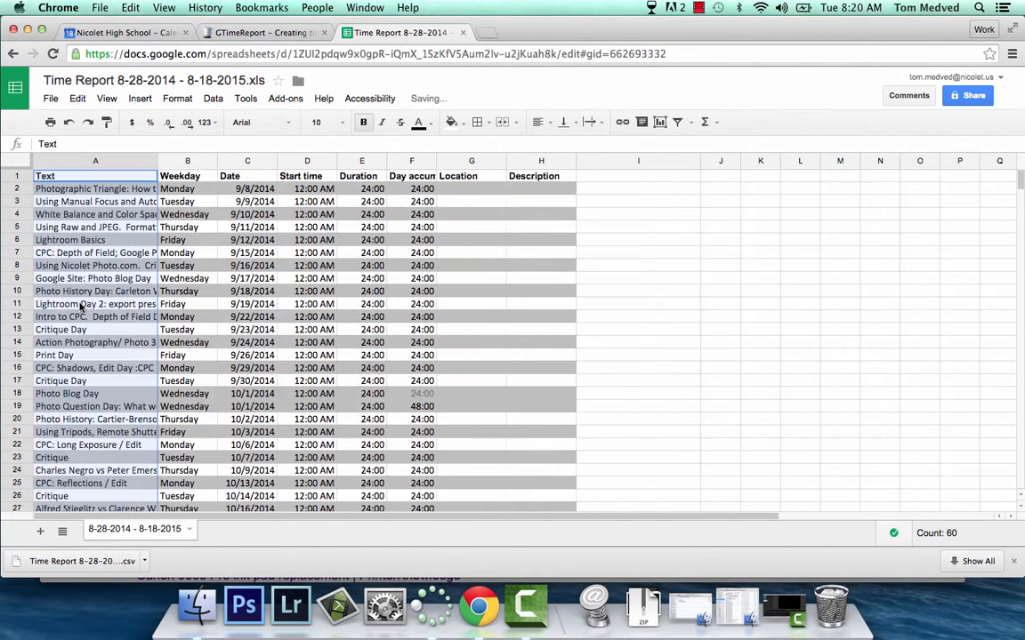
- Rename the Text column header to Subject and delete the Weekday column
{"action": "left_click", "coordinate": [75, 176]}
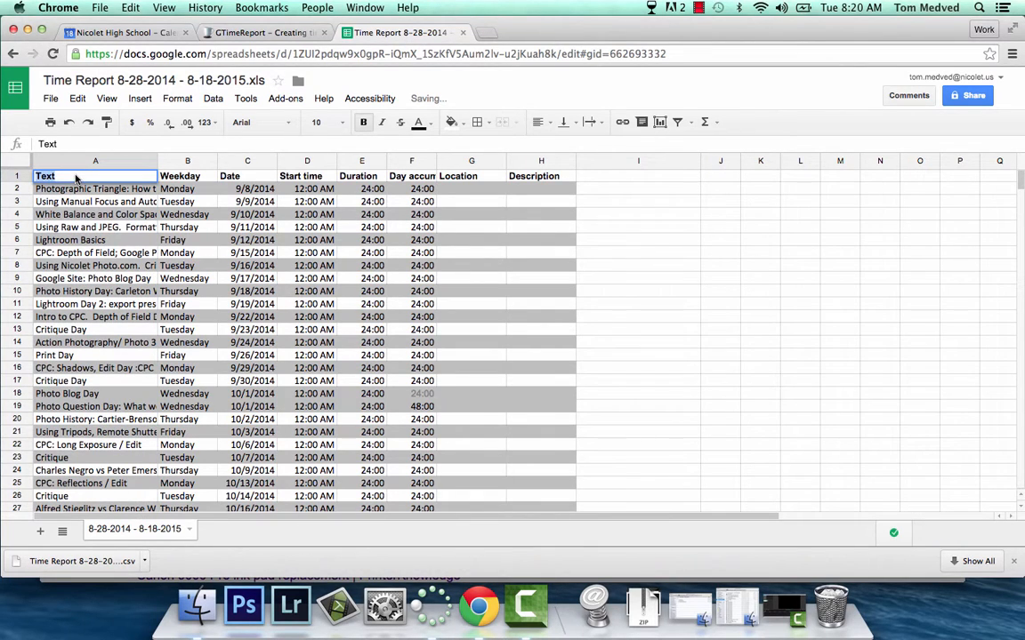
{"action": "key", "text": "Delete"}
{"action": "type", "text": "Subject"}
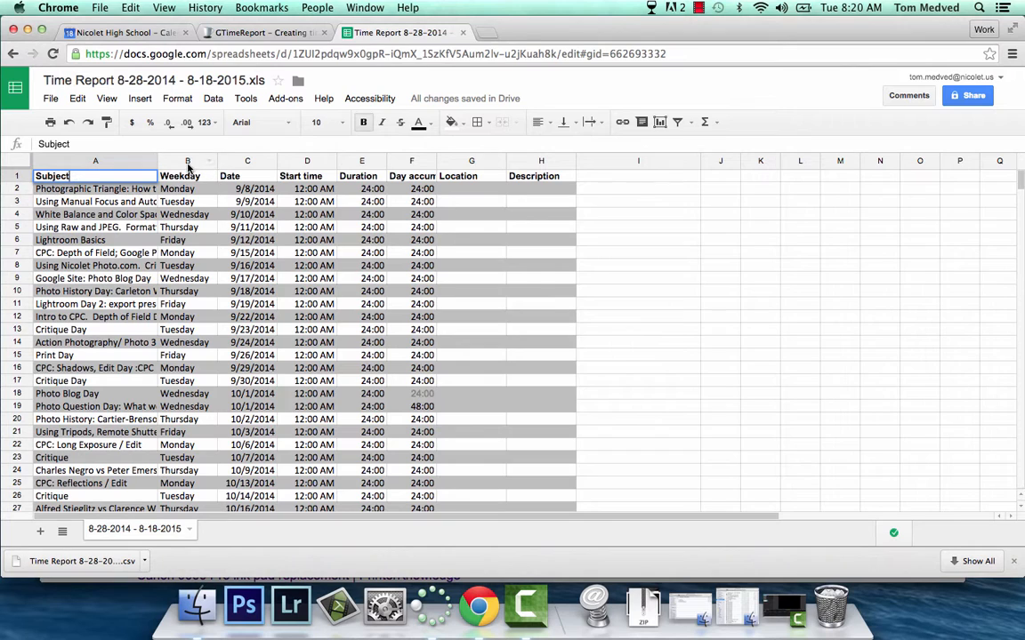
{"action": "right_click", "coordinate": [180, 161]}
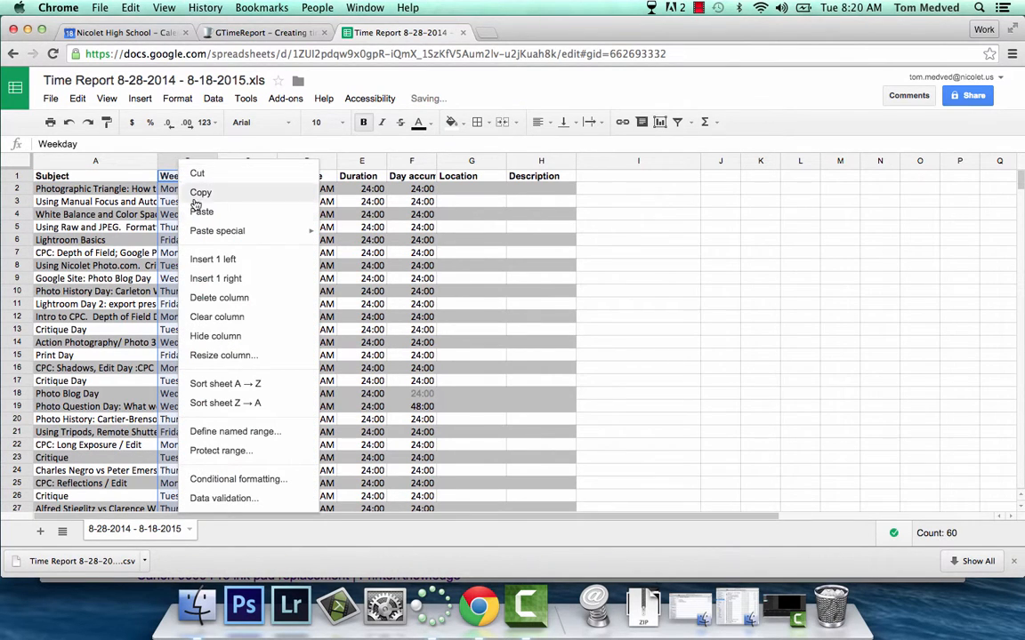
{"action": "left_click", "coordinate": [216, 299]}
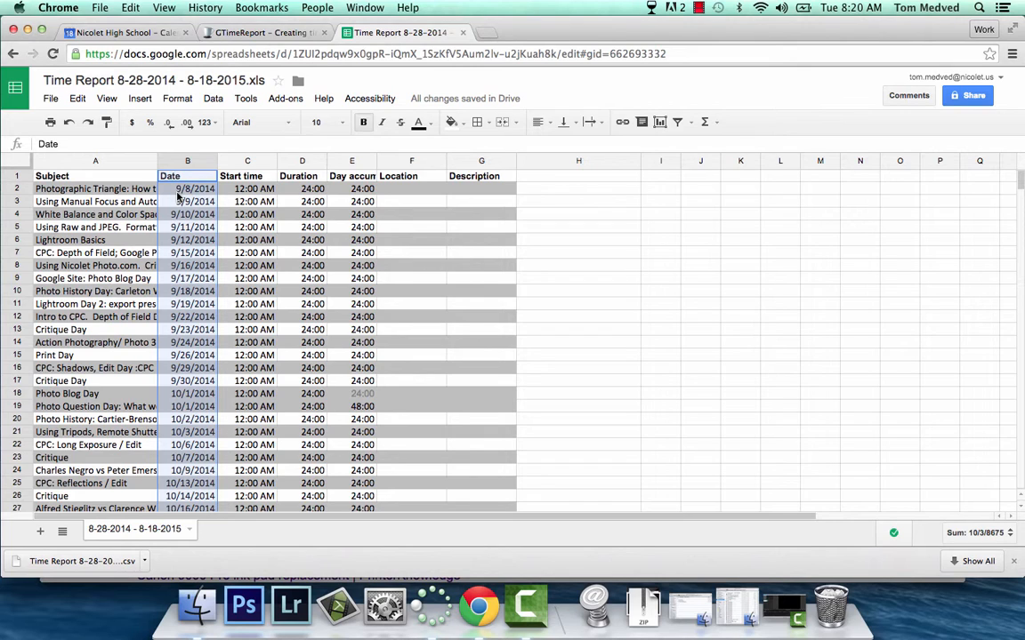
- Format the Date column with a custom month/day/year format using leading zeros for month and day and a full numeric year, and check the dates
{"action": "left_click", "coordinate": [214, 124]}
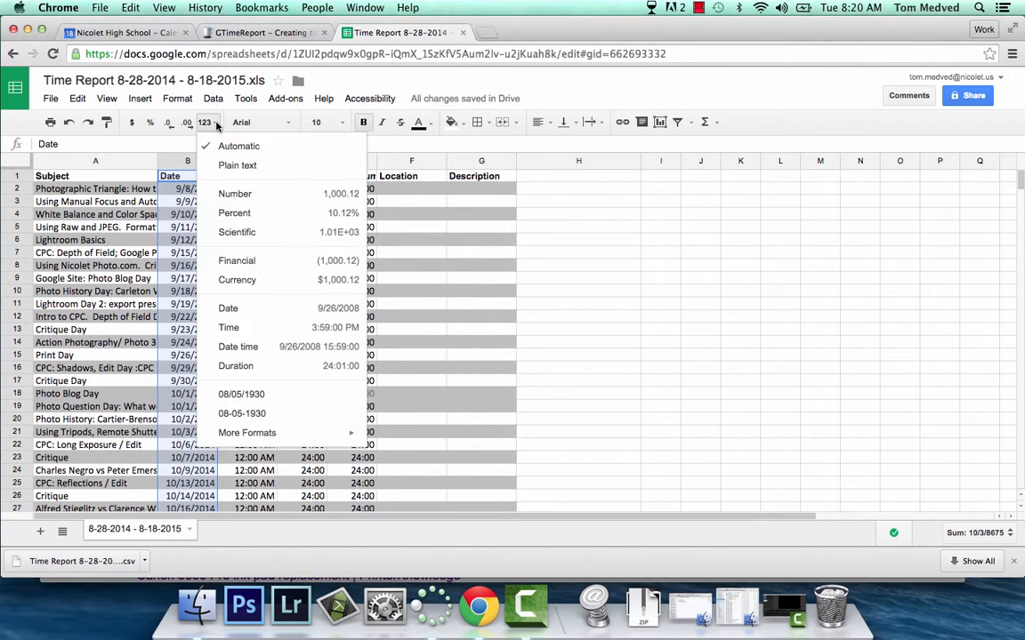
{"action": "mouse_move", "coordinate": [292, 440]}
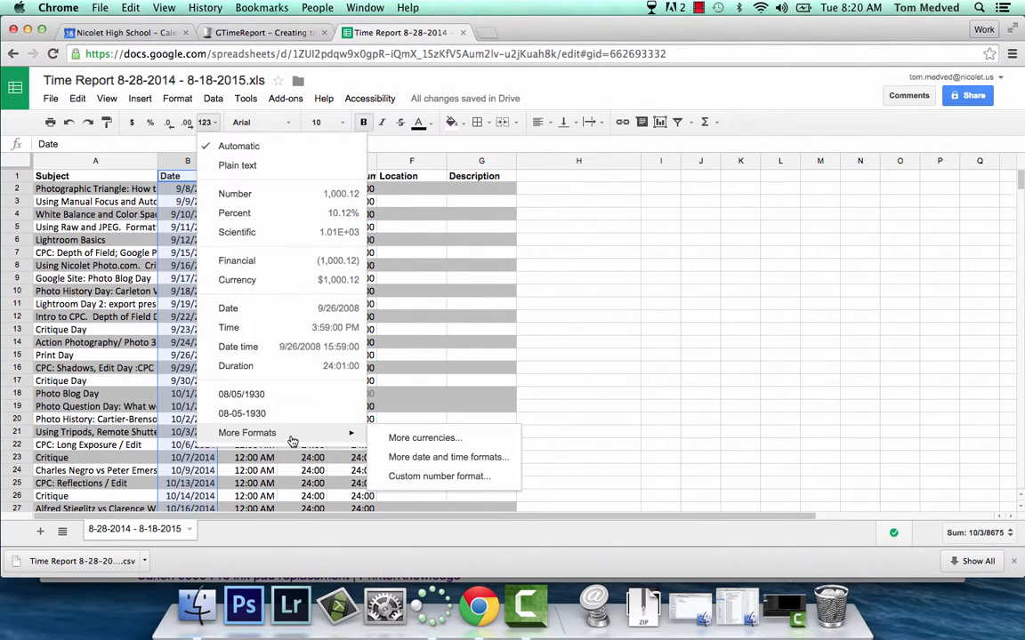
{"action": "left_click", "coordinate": [418, 459]}
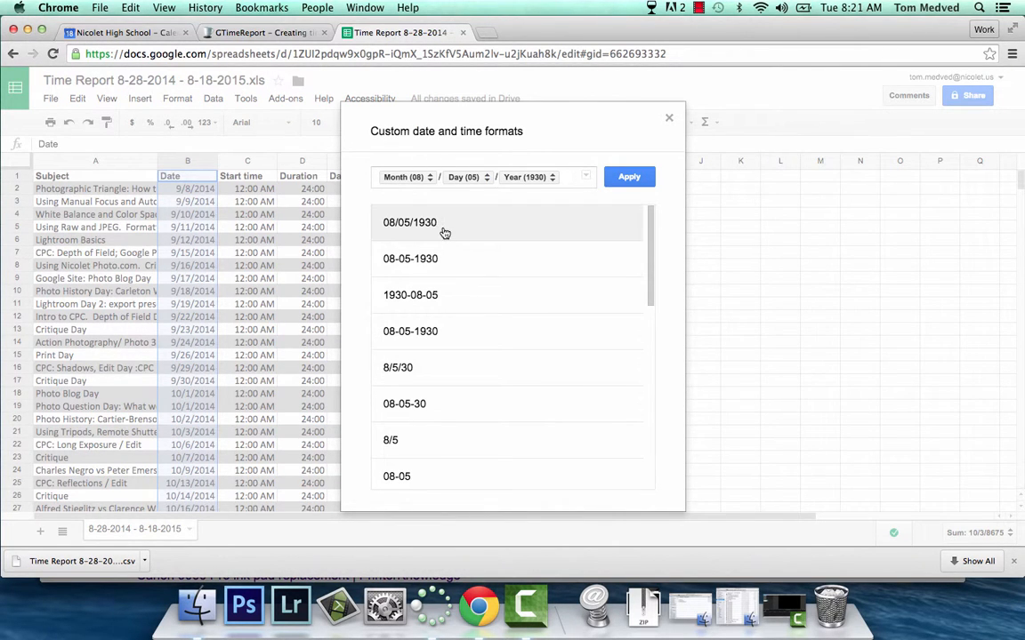
{"action": "left_click", "coordinate": [414, 178]}
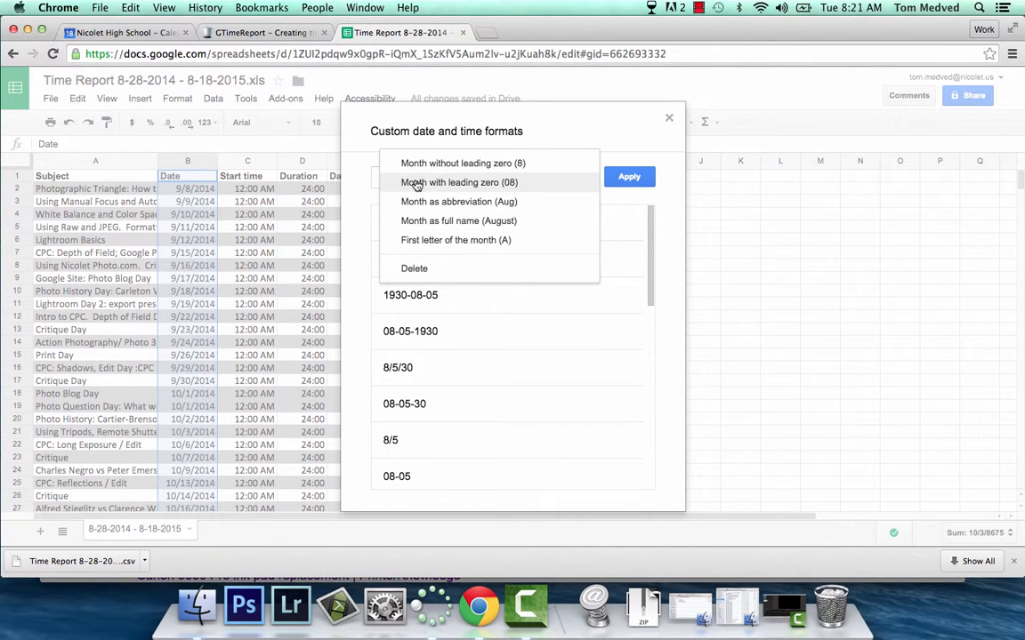
{"action": "left_click", "coordinate": [417, 183]}
{"action": "left_click", "coordinate": [462, 178]}
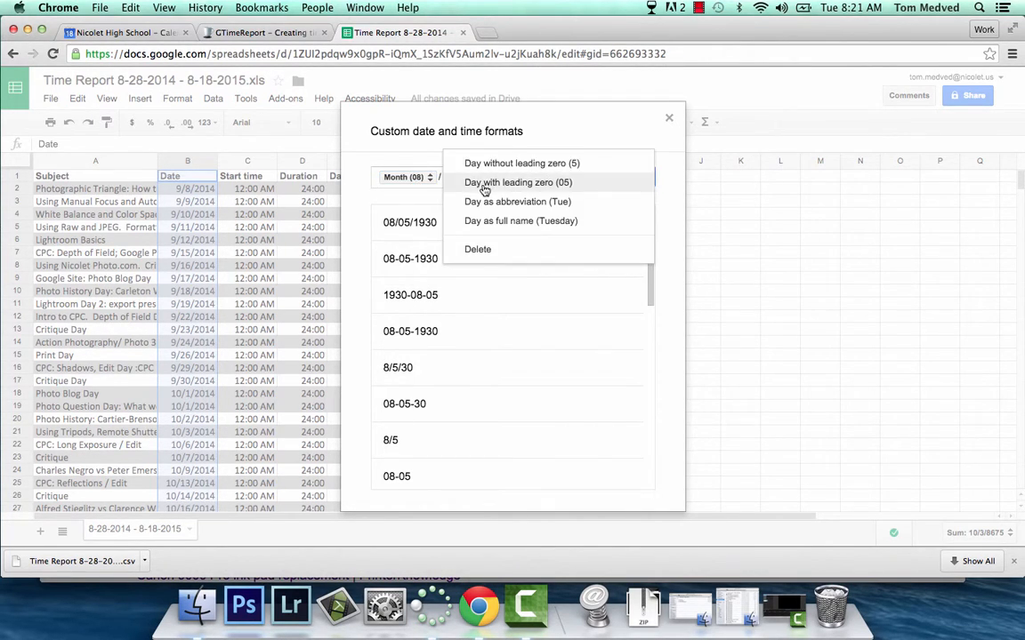
{"action": "left_click", "coordinate": [484, 185]}
{"action": "left_click", "coordinate": [539, 176]}
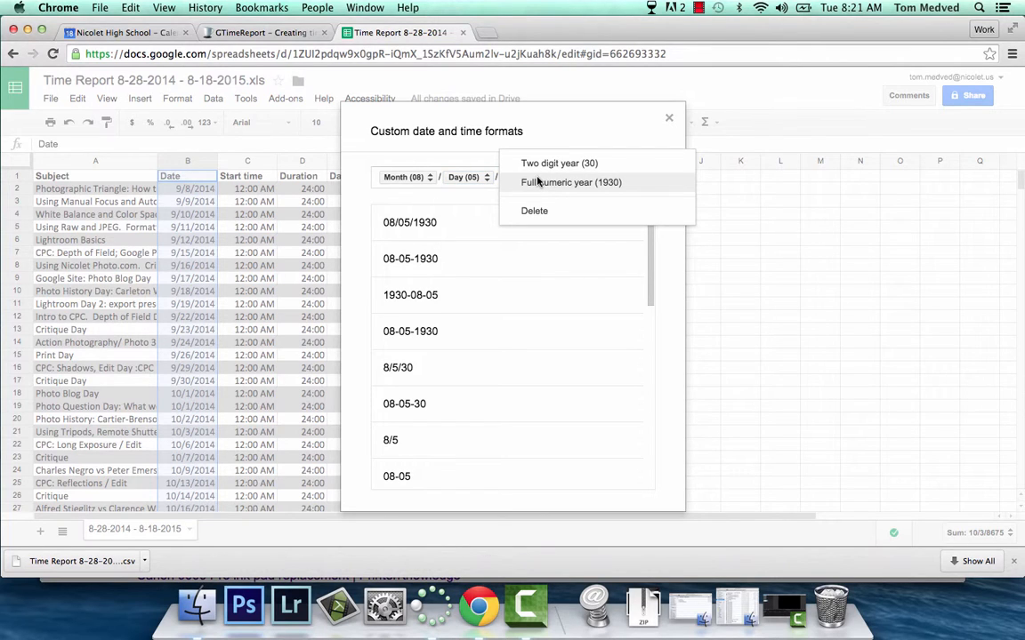
{"action": "left_click", "coordinate": [538, 182]}
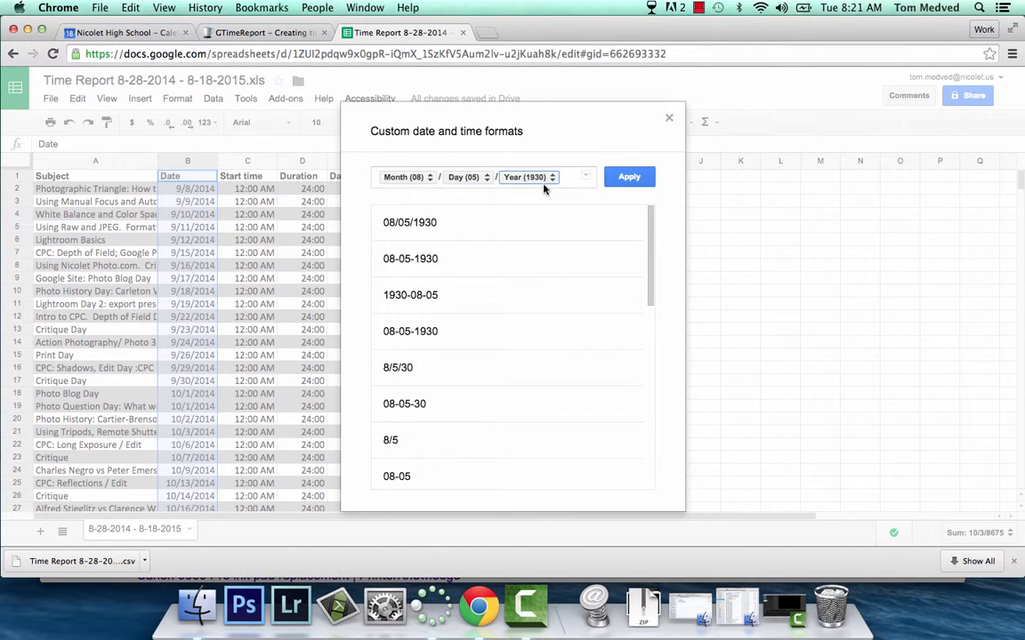
{"action": "left_click", "coordinate": [625, 180]}
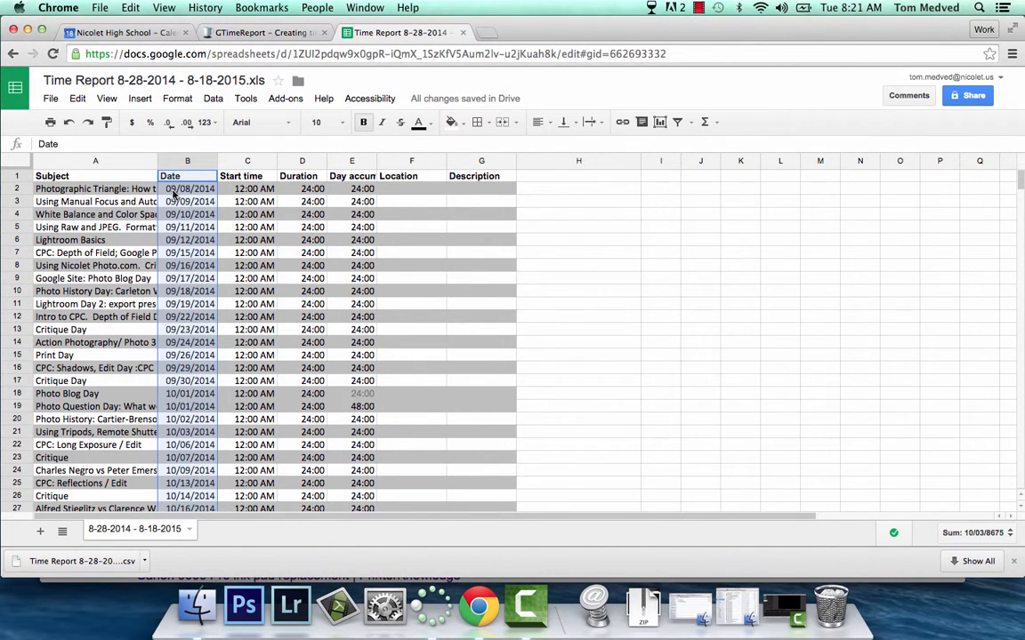
{"action": "left_click", "coordinate": [192, 192]}
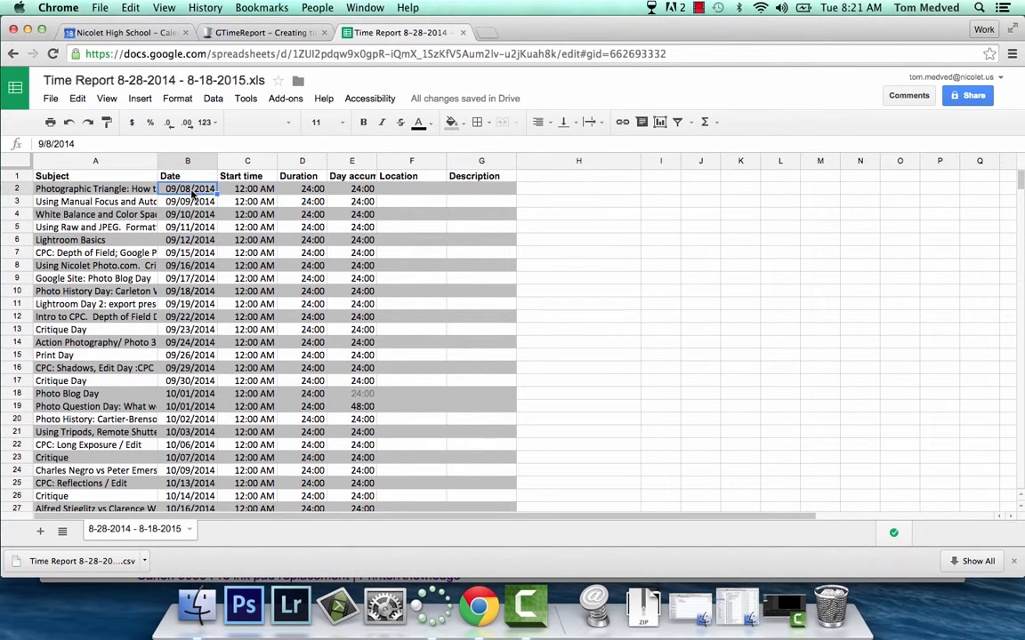
{"action": "scroll", "coordinate": [206, 329], "scroll_direction": "down", "scroll_amount": 5}
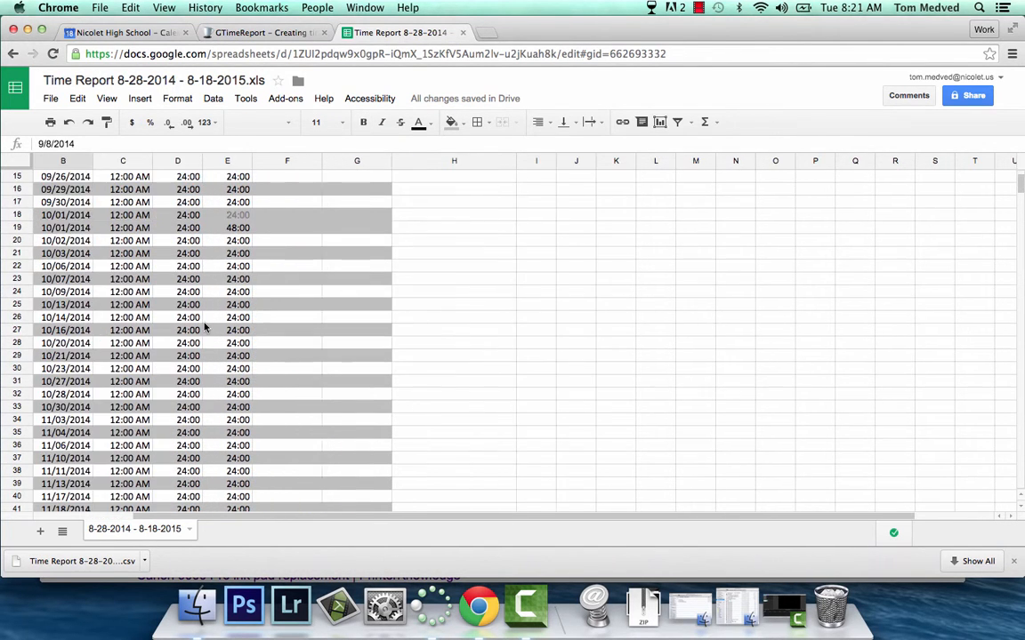
{"action": "scroll", "coordinate": [206, 329], "scroll_direction": "up", "scroll_amount": 5}
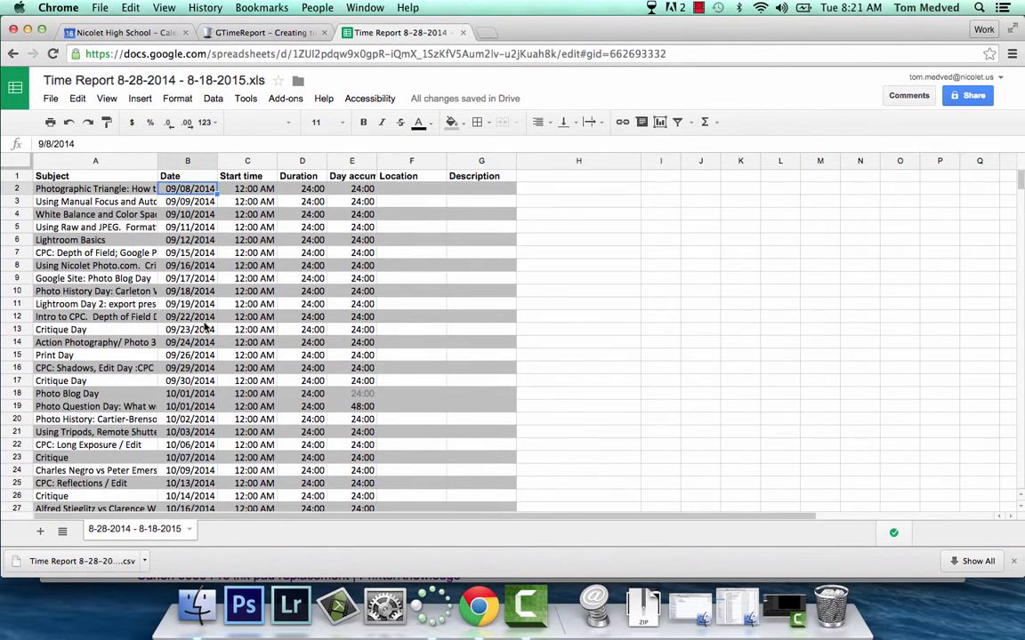
- Replace 2014 with 2015 in all the fall semester dates, from 09/08 through 12/18, in the Date column
{"action": "scroll", "coordinate": [206, 329], "scroll_direction": "down", "scroll_amount": 9}
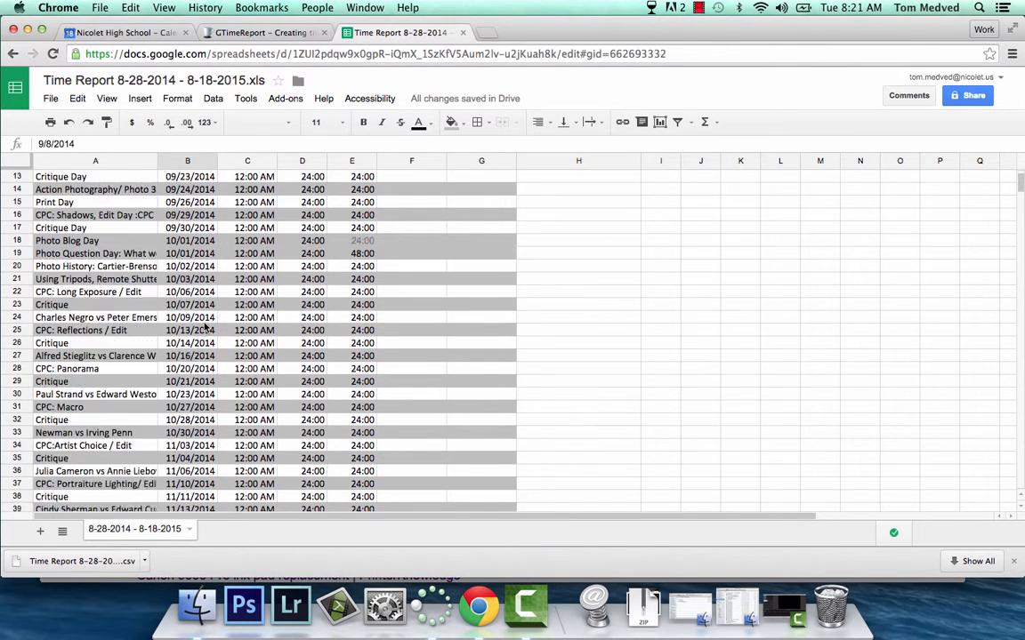
{"action": "scroll", "coordinate": [206, 328], "scroll_direction": "down", "scroll_amount": 4}
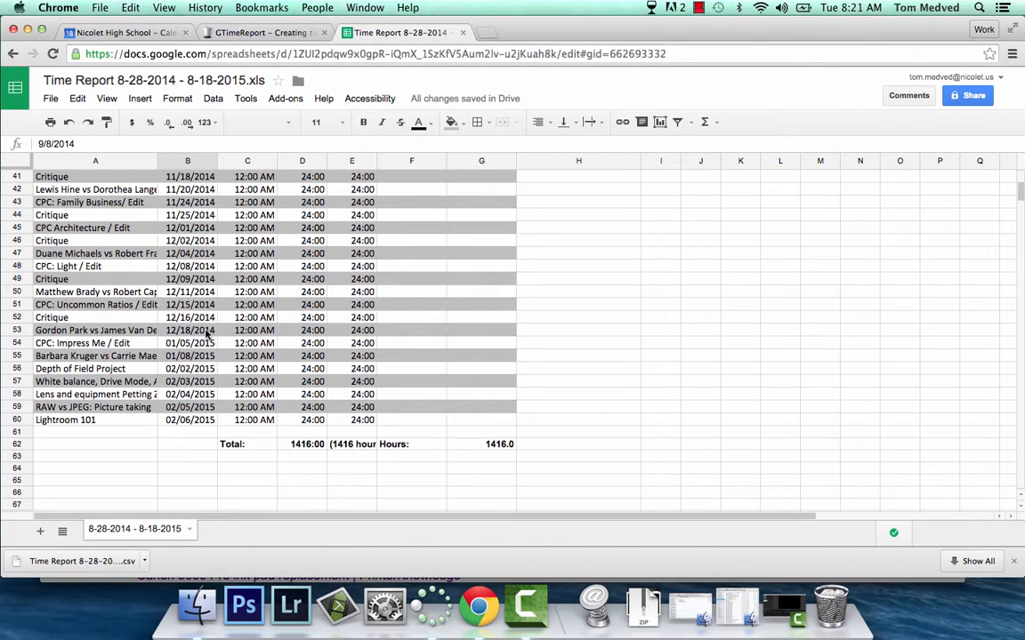
{"action": "left_click", "coordinate": [206, 331], "text": "shift"}
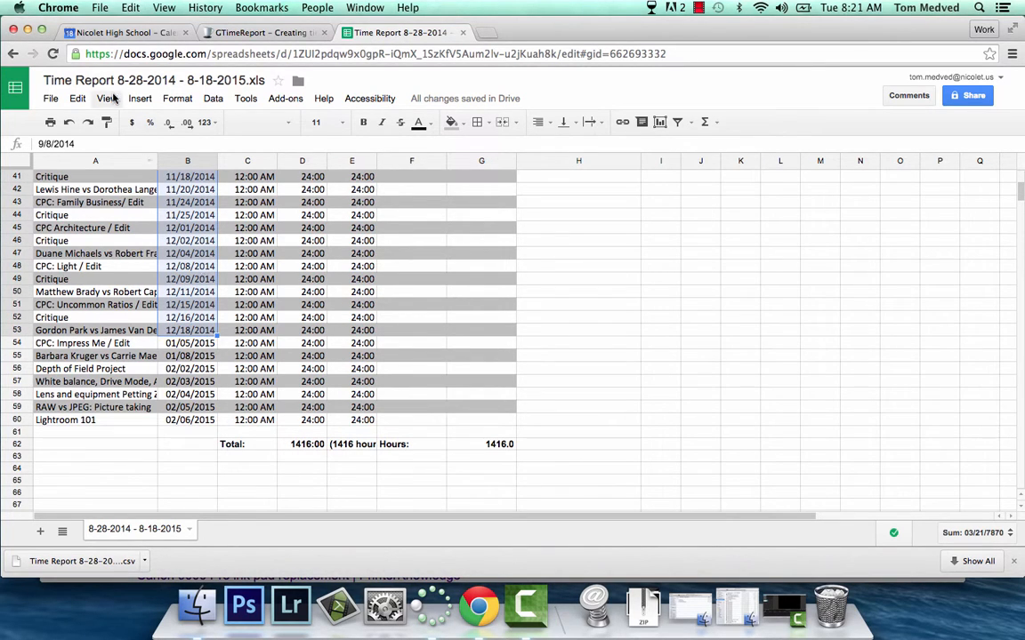
{"action": "left_click", "coordinate": [82, 99]}
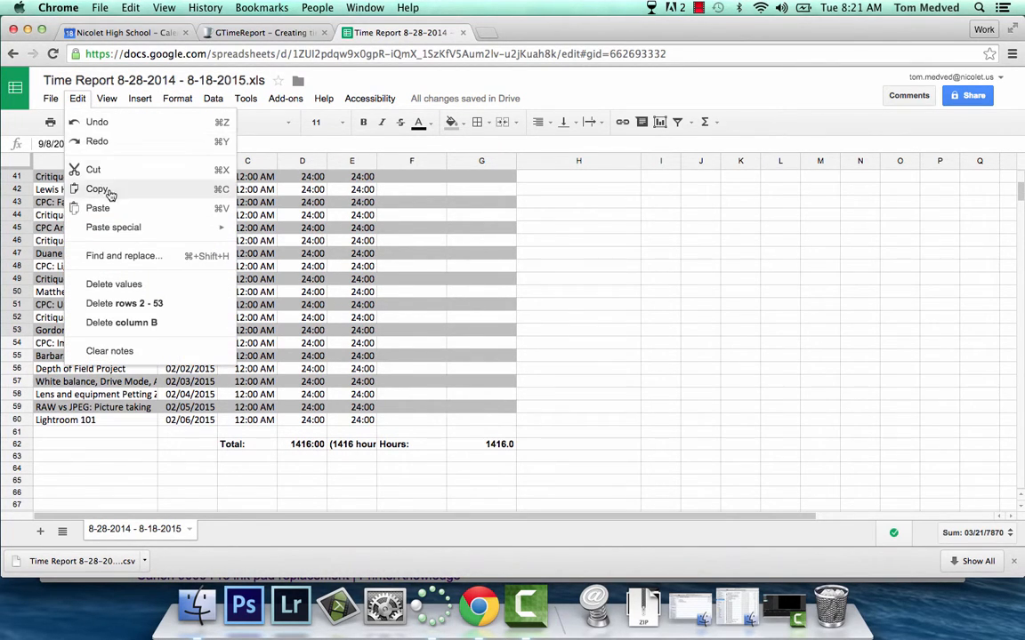
{"action": "left_click", "coordinate": [100, 257]}
{"action": "type", "text": "2014"}
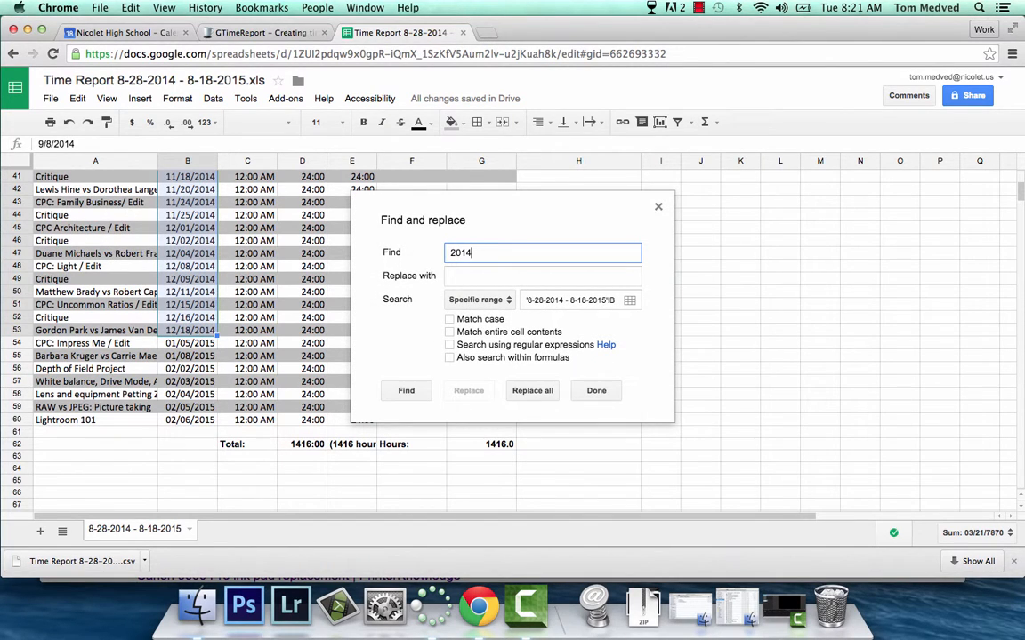
{"action": "left_click", "coordinate": [625, 273]}
{"action": "type", "text": "2"}
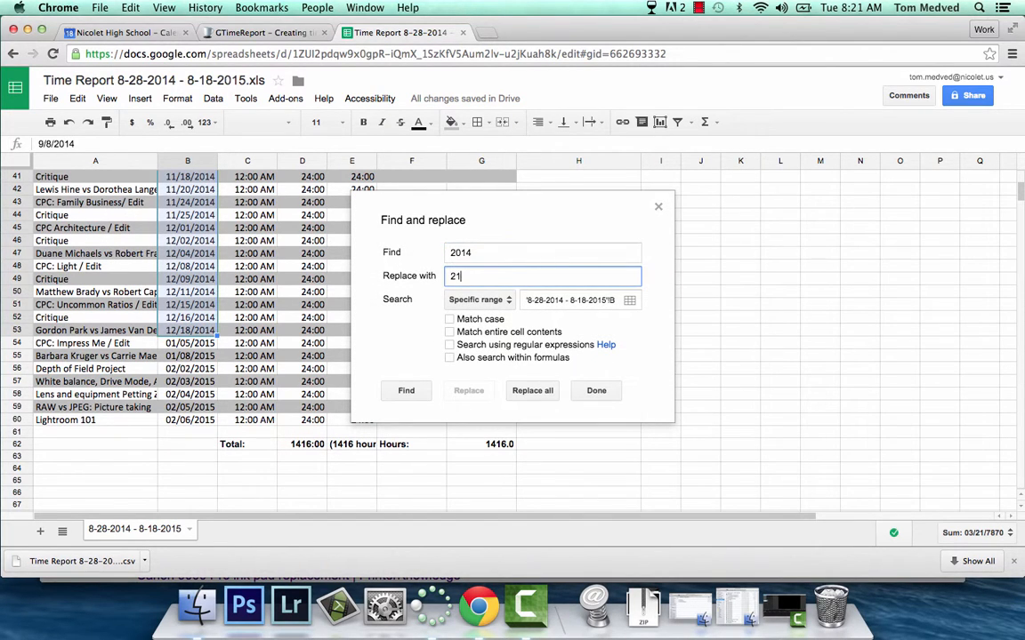
{"action": "type", "text": "015"}
{"action": "left_click", "coordinate": [523, 391]}
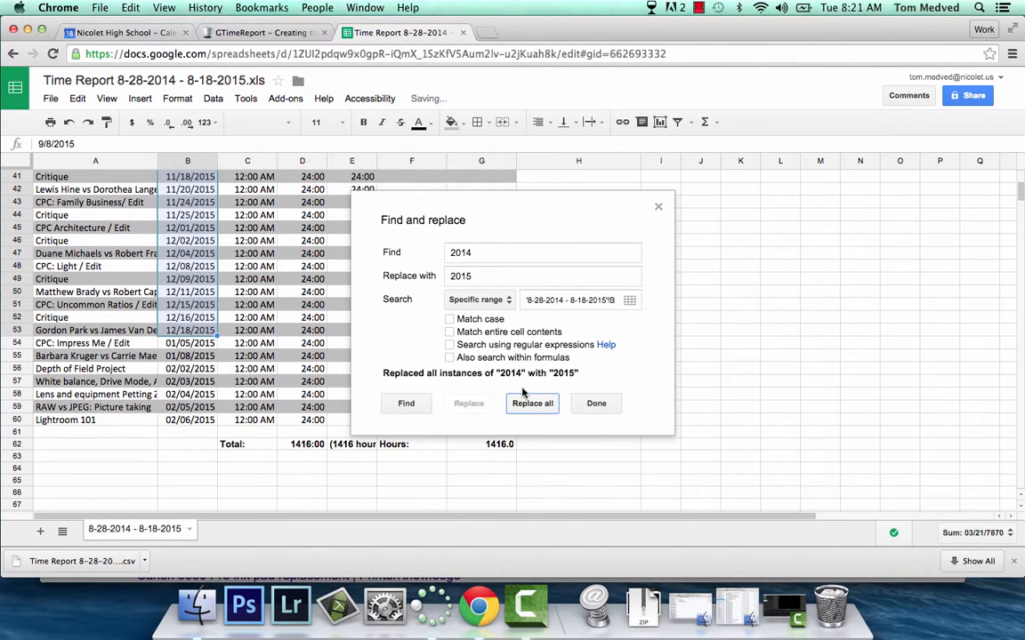
- Try to replace 2015 with 2016 in only the January and February dates, reusing the open Find and replace dialog
{"action": "left_click", "coordinate": [169, 343]}
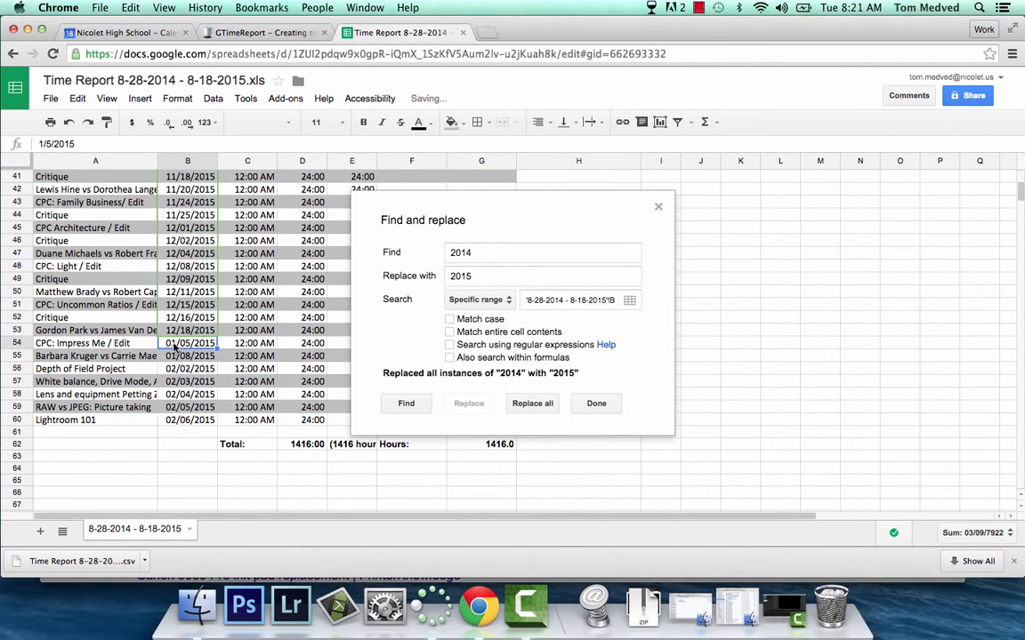
{"action": "left_click", "coordinate": [183, 419], "text": "shift"}
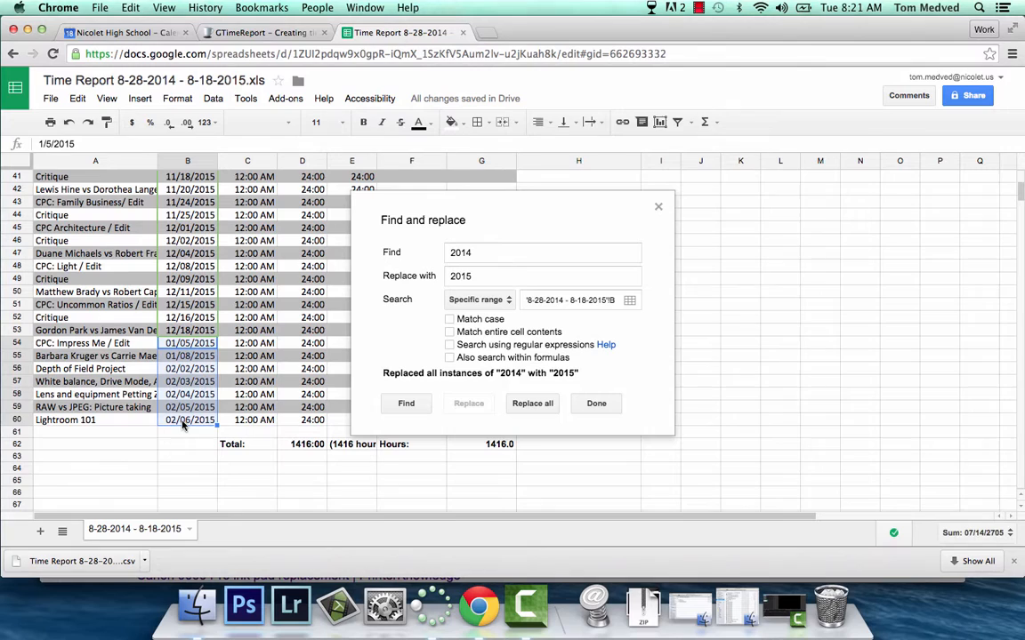
{"action": "left_click", "coordinate": [490, 256]}
{"action": "key", "text": "BackSpace"}
{"action": "type", "text": "5"}
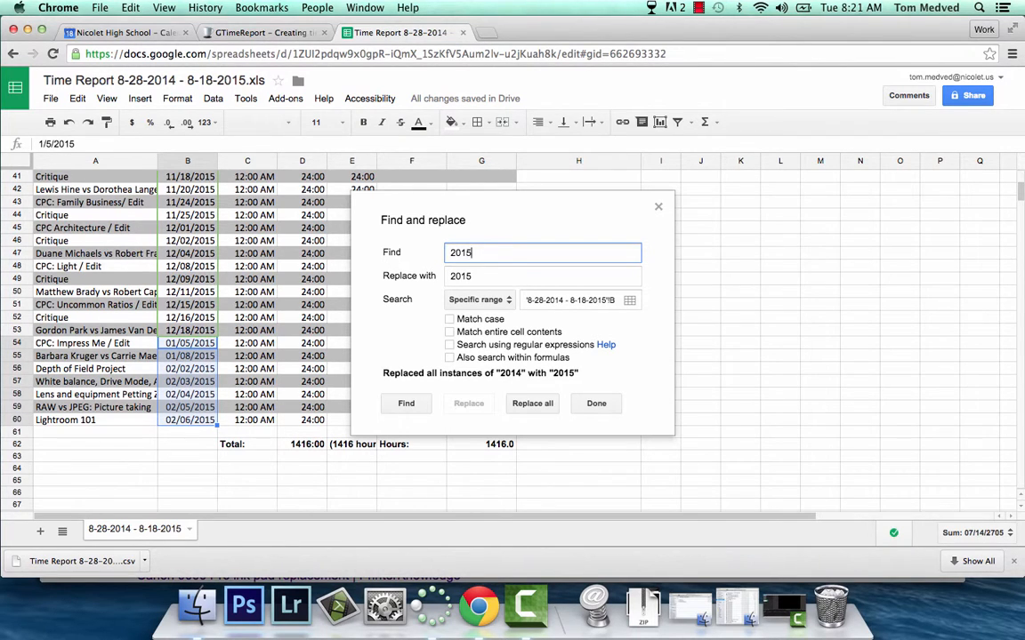
{"action": "left_click", "coordinate": [488, 272]}
{"action": "key", "text": "BackSpace"}
{"action": "type", "text": "6"}
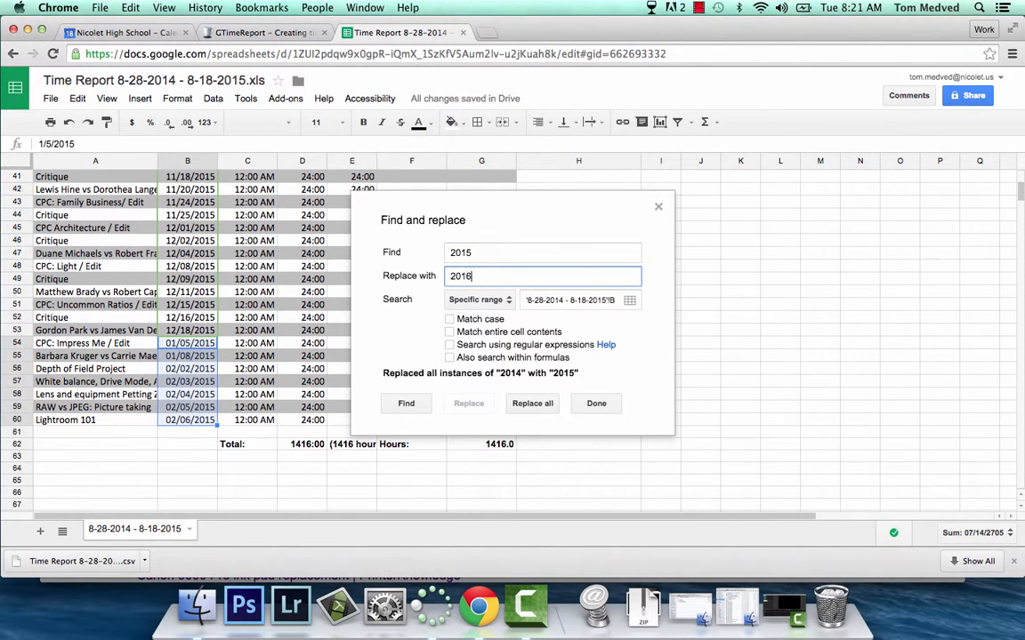
{"action": "left_click", "coordinate": [532, 403]}
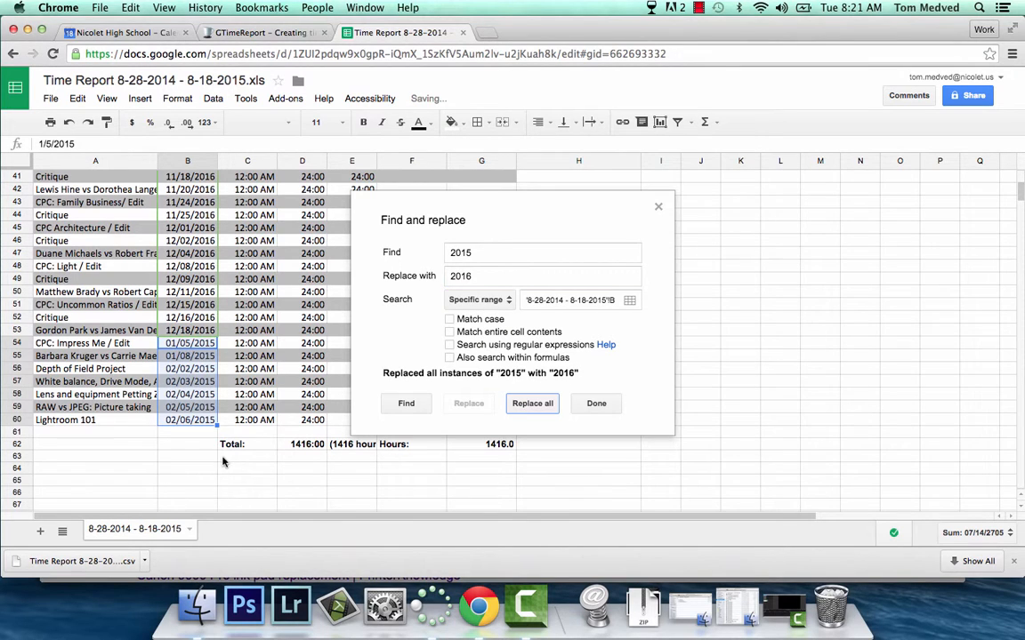
- Close Find and replace and undo the last replacement of 2015 with 2016
{"action": "key", "text": "super+z"}
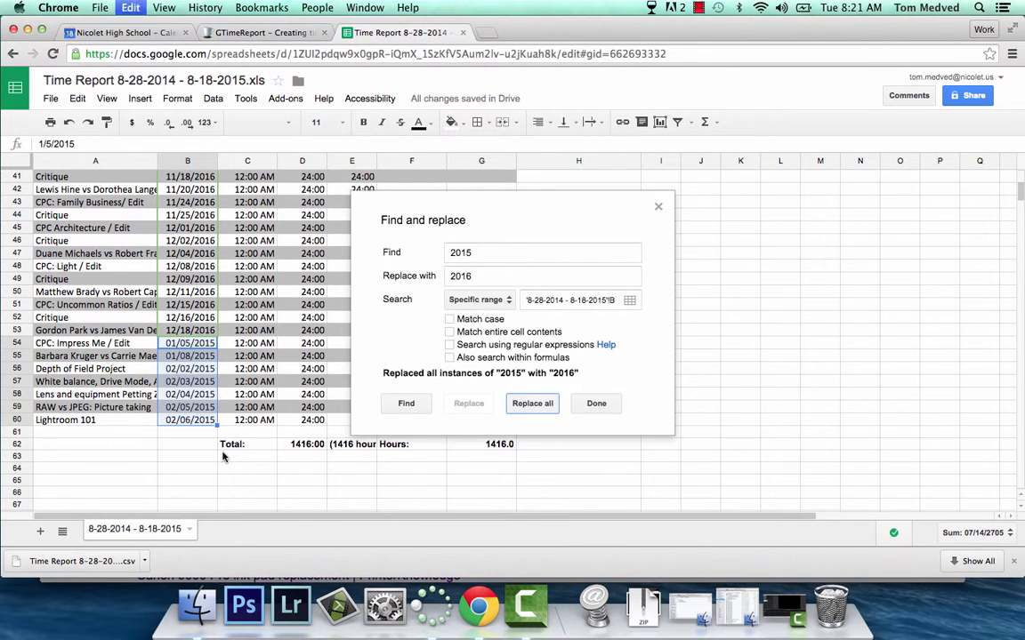
{"action": "key", "text": "super+z"}
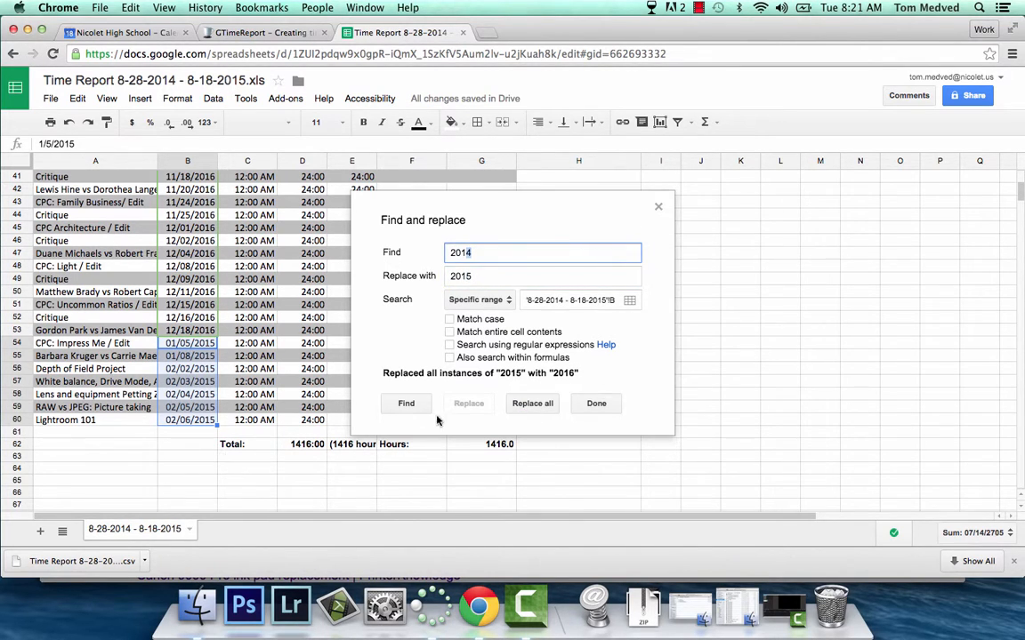
{"action": "left_click", "coordinate": [599, 409]}
{"action": "key", "text": "super+z"}
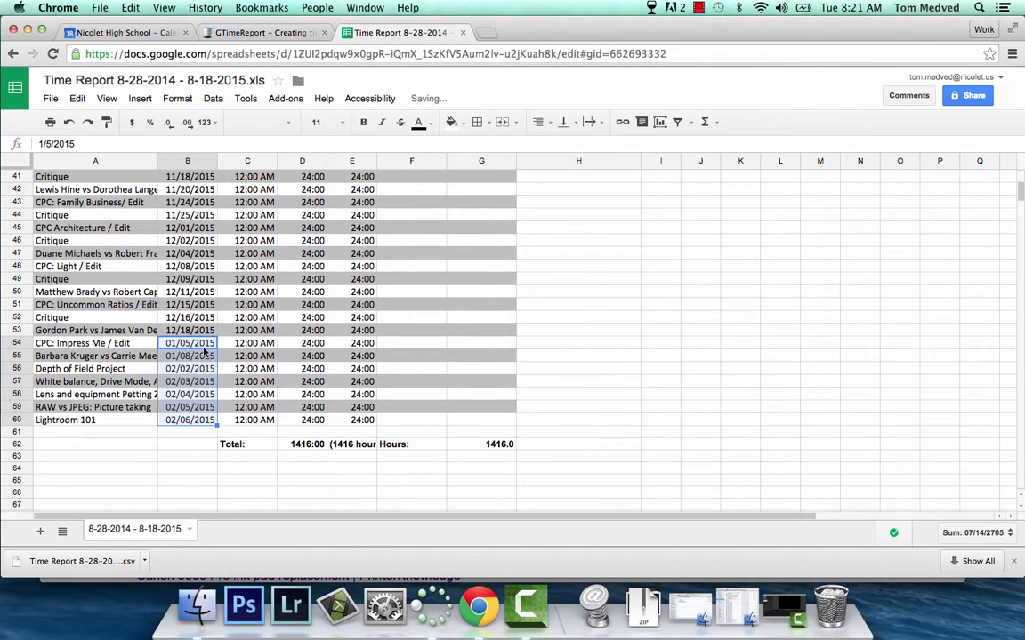
- Replace 2015 with 2016 in the dates from 01/05 through 02/06, using a new Find and replace limited to those cells
{"action": "left_click", "coordinate": [191, 345]}
{"action": "left_click", "coordinate": [190, 420], "text": "shift"}
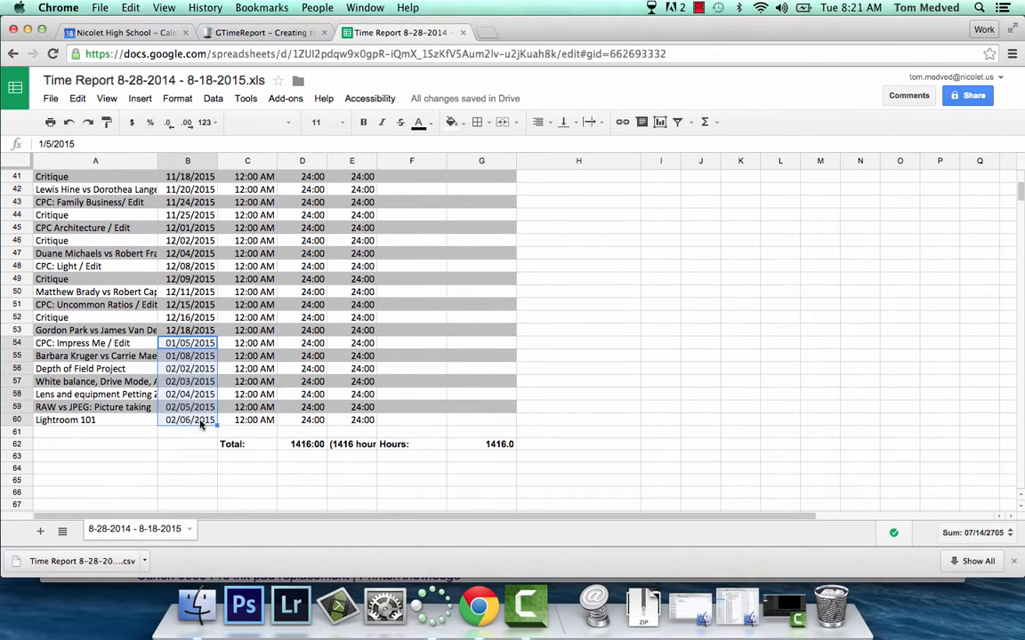
{"action": "right_click", "coordinate": [197, 418]}
{"action": "left_click", "coordinate": [78, 98]}
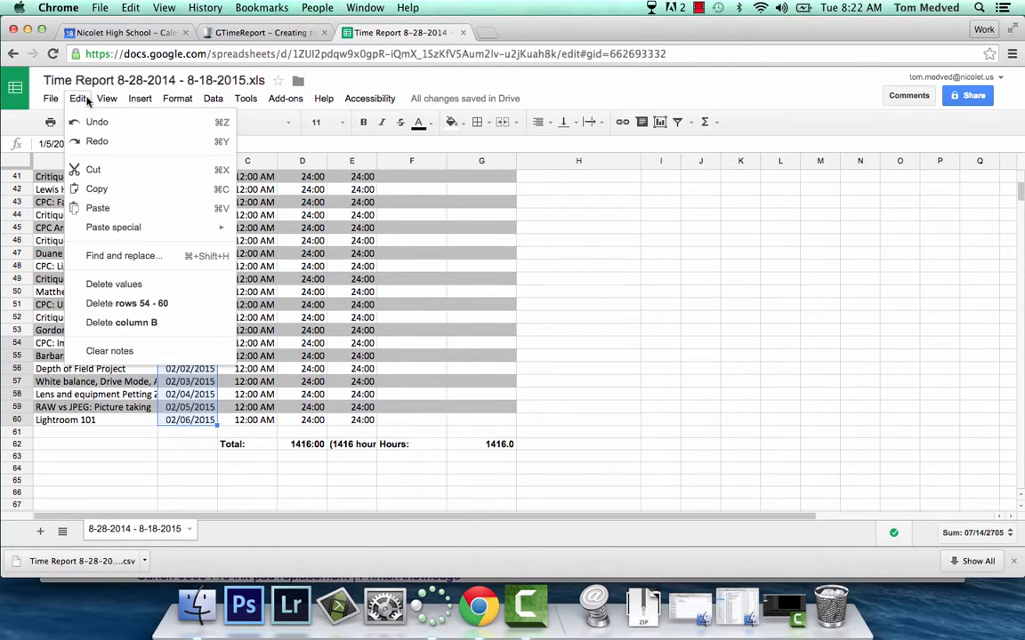
{"action": "left_click", "coordinate": [124, 255]}
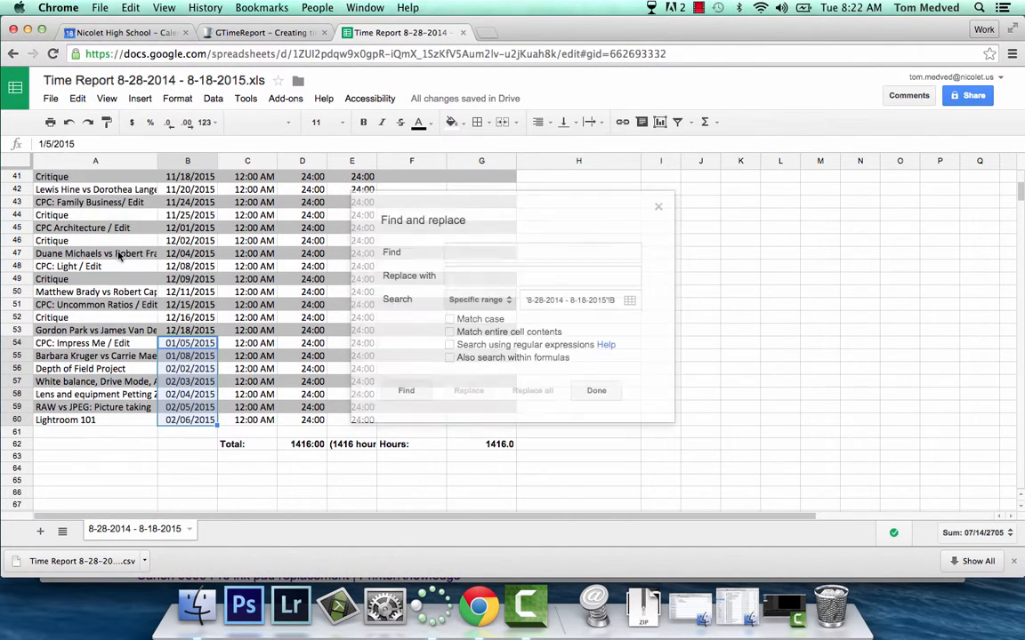
{"action": "type", "text": "2015"}
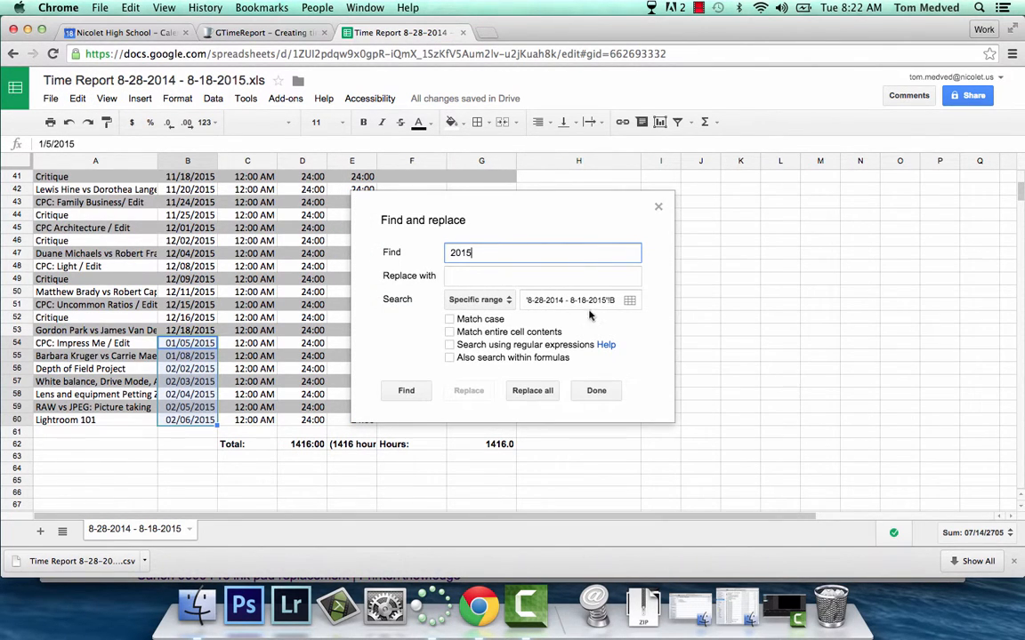
{"action": "key", "text": "Tab"}
{"action": "type", "text": "2015"}
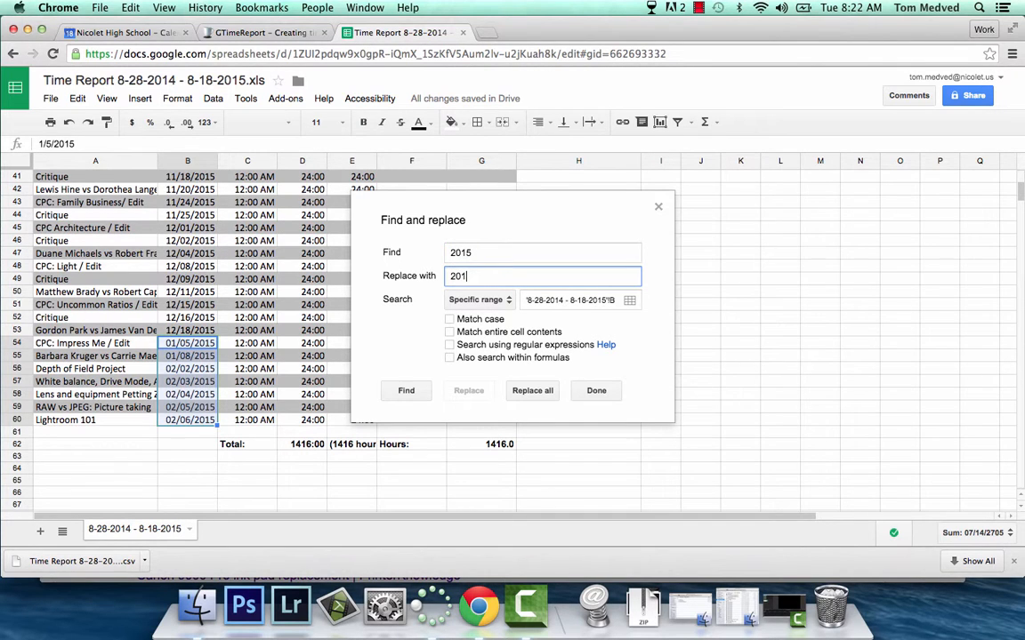
{"action": "left_click", "coordinate": [532, 390]}
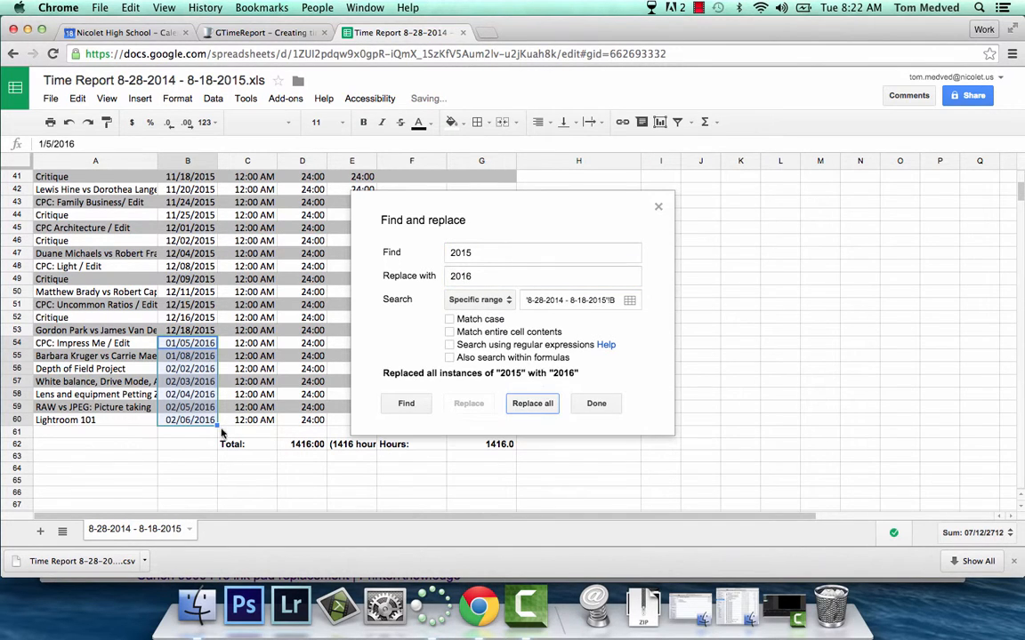
{"action": "left_click", "coordinate": [184, 448]}
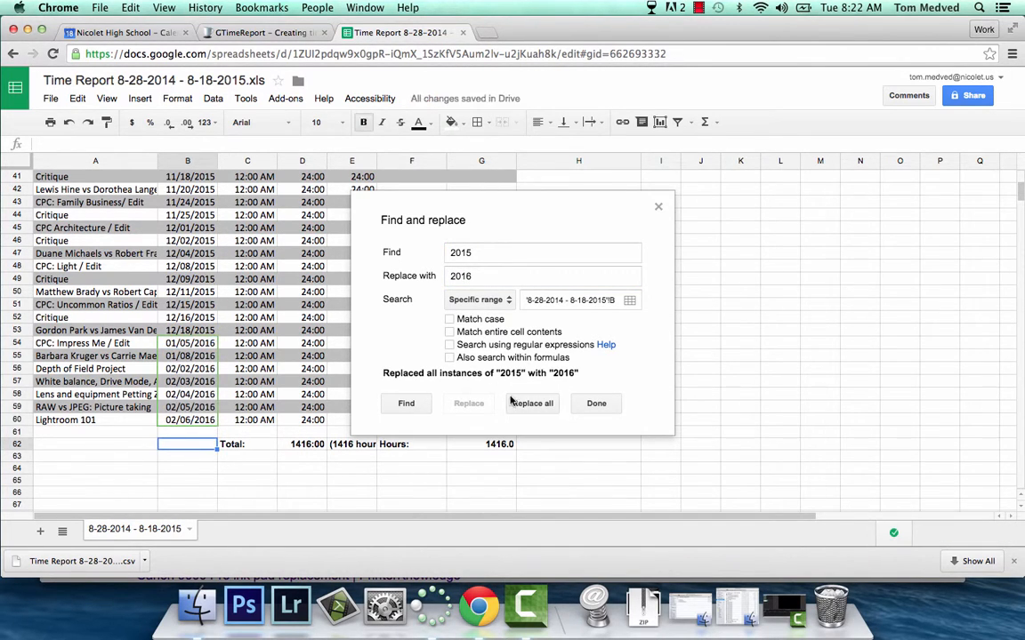
{"action": "left_click", "coordinate": [580, 408]}
- Rename the Date column header to Start date
{"action": "scroll", "coordinate": [258, 279], "scroll_direction": "up", "scroll_amount": 10}
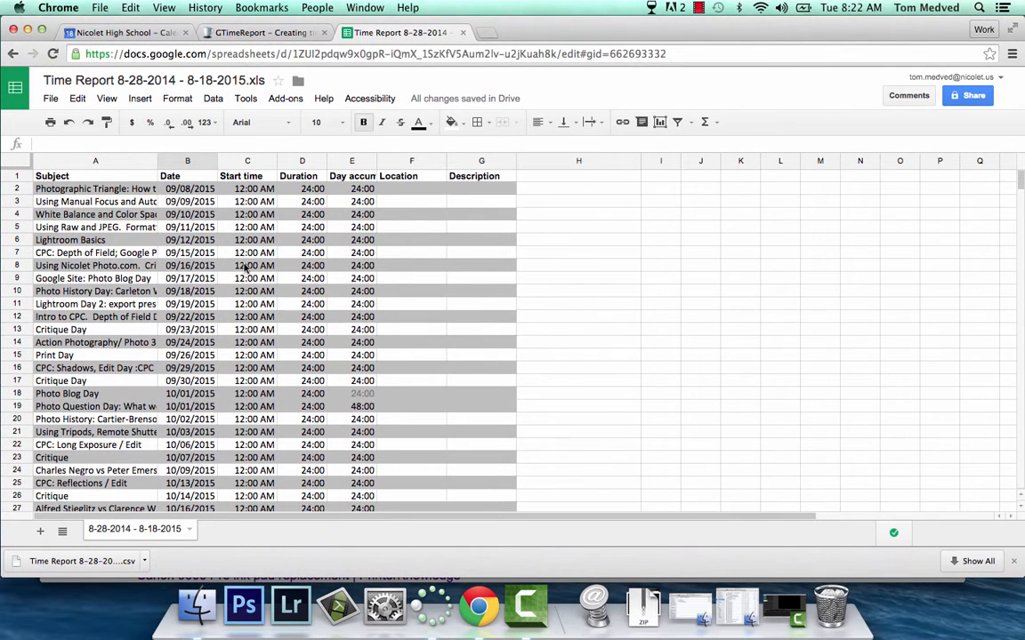
{"action": "left_click", "coordinate": [180, 180]}
{"action": "type", "text": "S"}
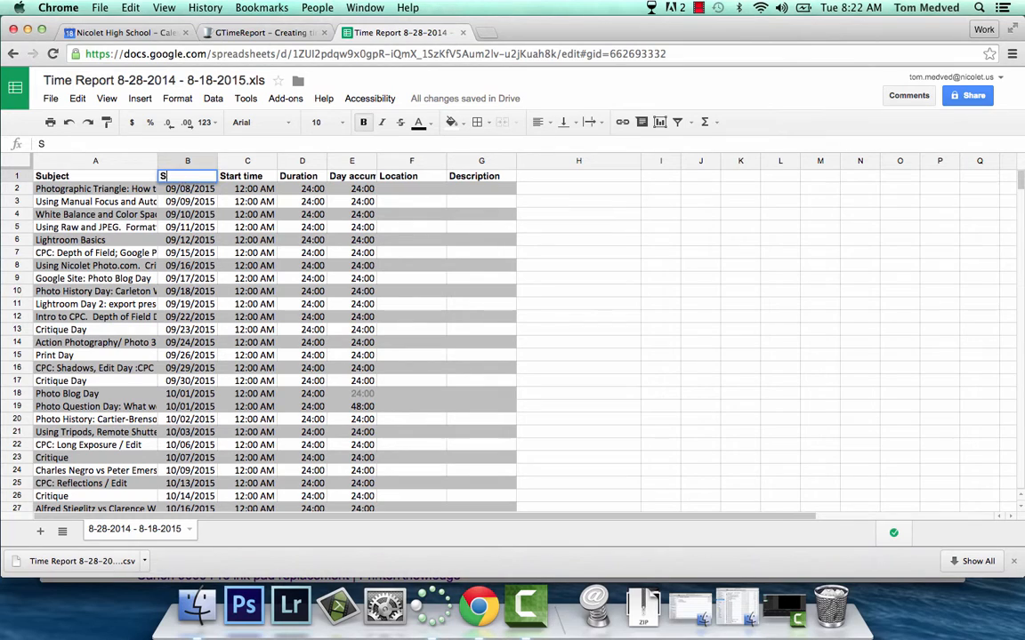
{"action": "type", "text": "tart date"}
{"action": "left_click", "coordinate": [245, 178]}
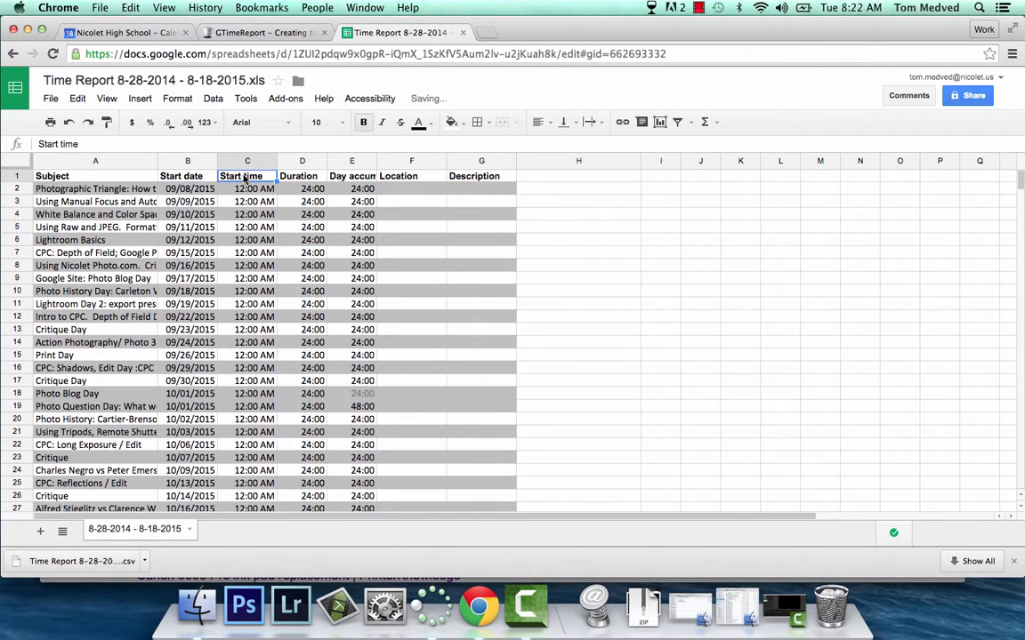
- Delete the Day accumulated, Duration and Location columns from the sheet
{"action": "left_click", "coordinate": [301, 163]}
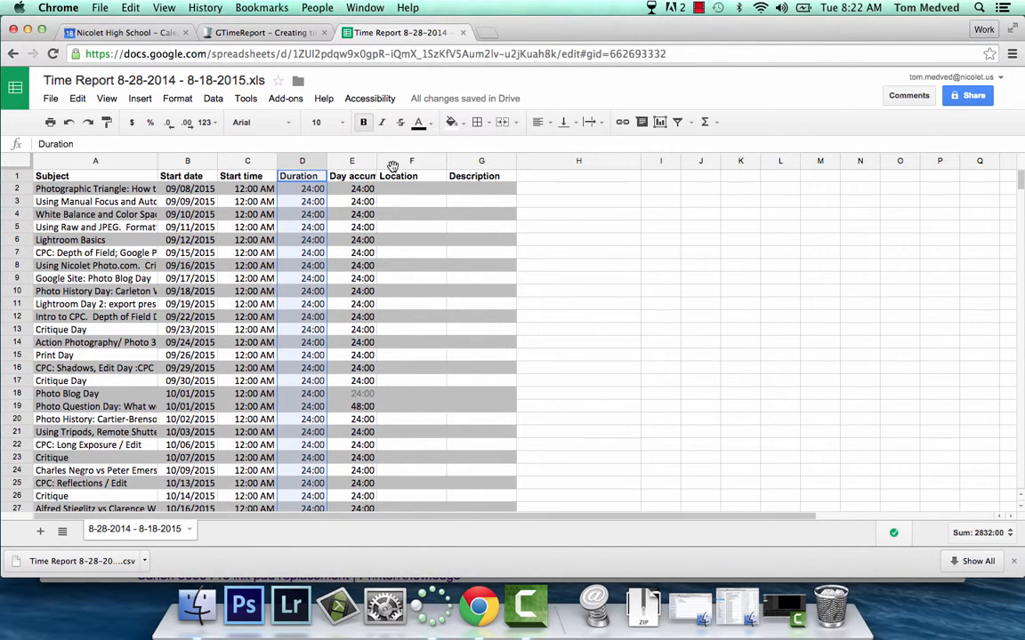
{"action": "left_click_drag", "start_coordinate": [390, 171], "coordinate": [390, 189]}
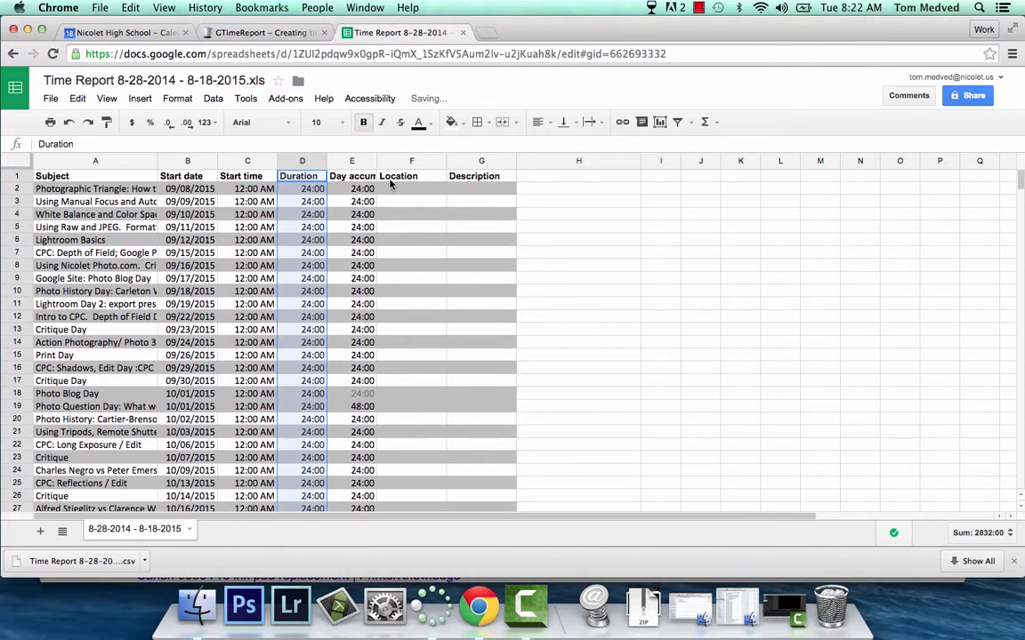
{"action": "left_click", "coordinate": [389, 180], "text": "shift"}
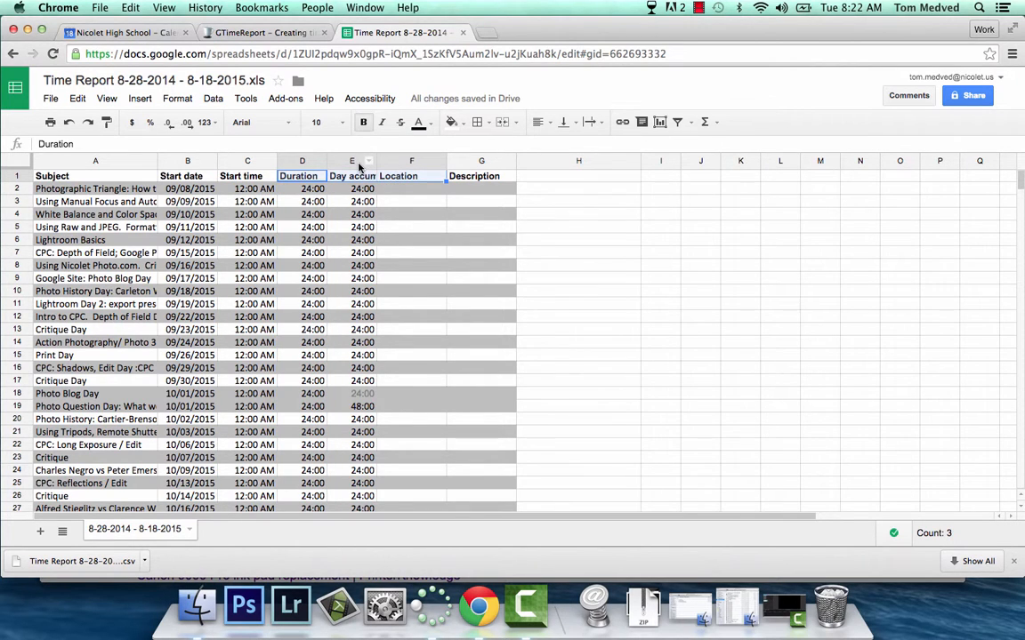
{"action": "right_click", "coordinate": [358, 168]}
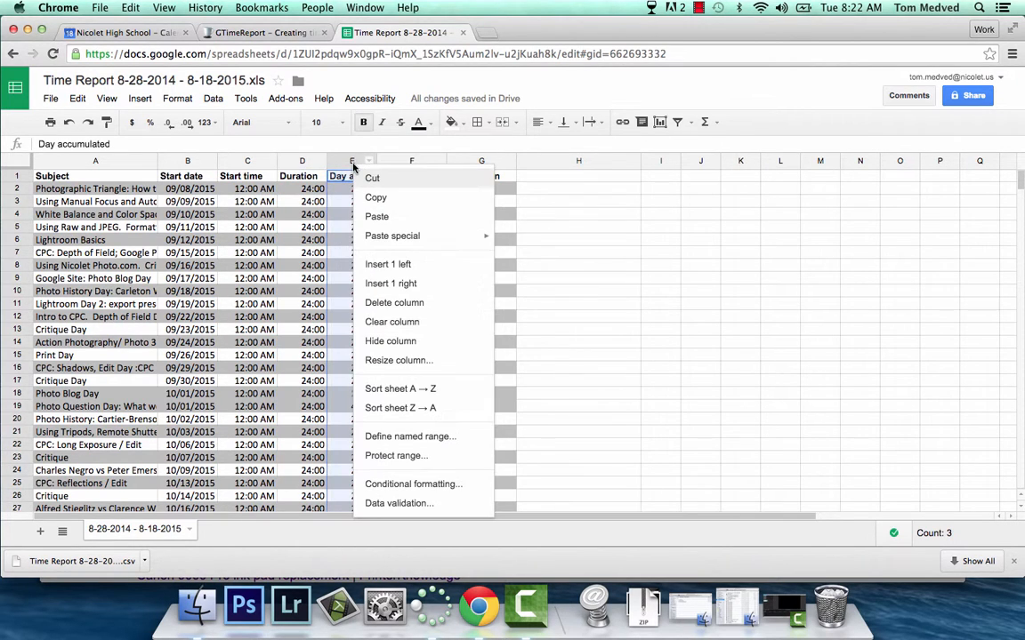
{"action": "left_click", "coordinate": [377, 303]}
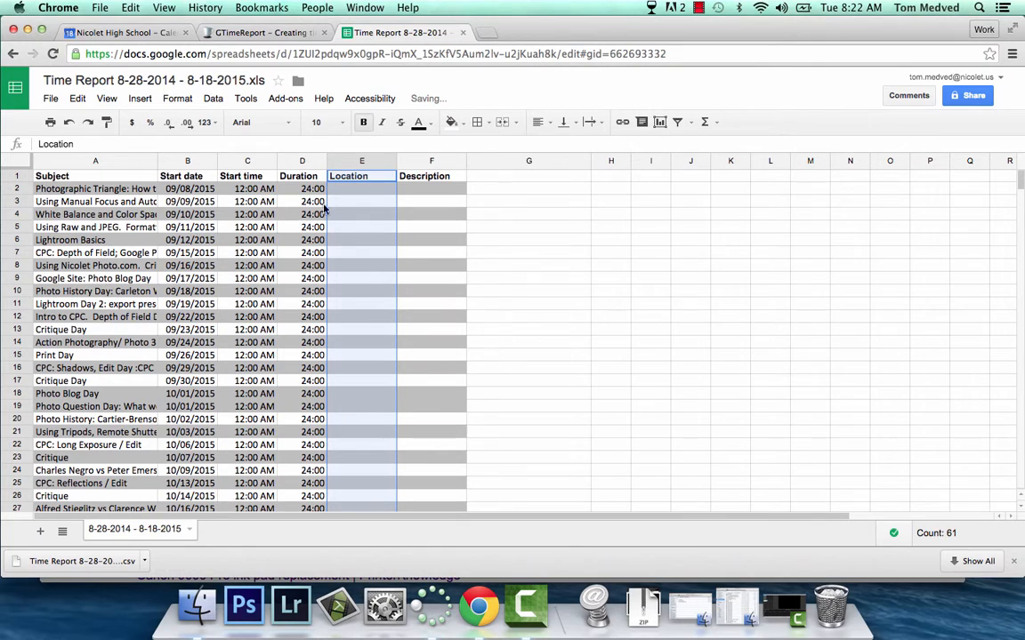
{"action": "left_click", "coordinate": [299, 164]}
{"action": "right_click", "coordinate": [299, 163]}
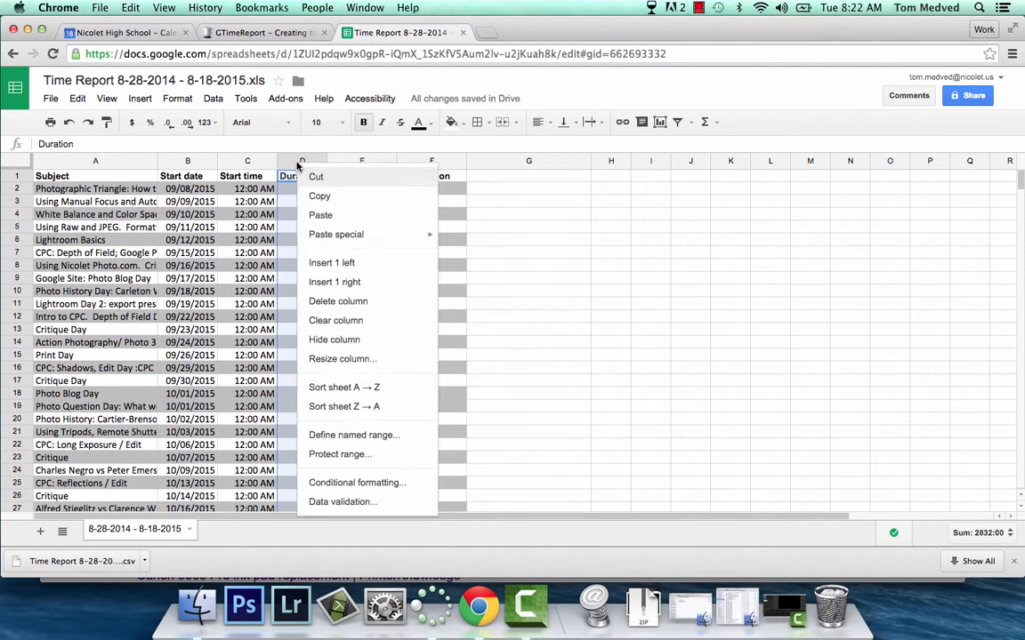
{"action": "left_click", "coordinate": [342, 302]}
{"action": "right_click", "coordinate": [294, 162]}
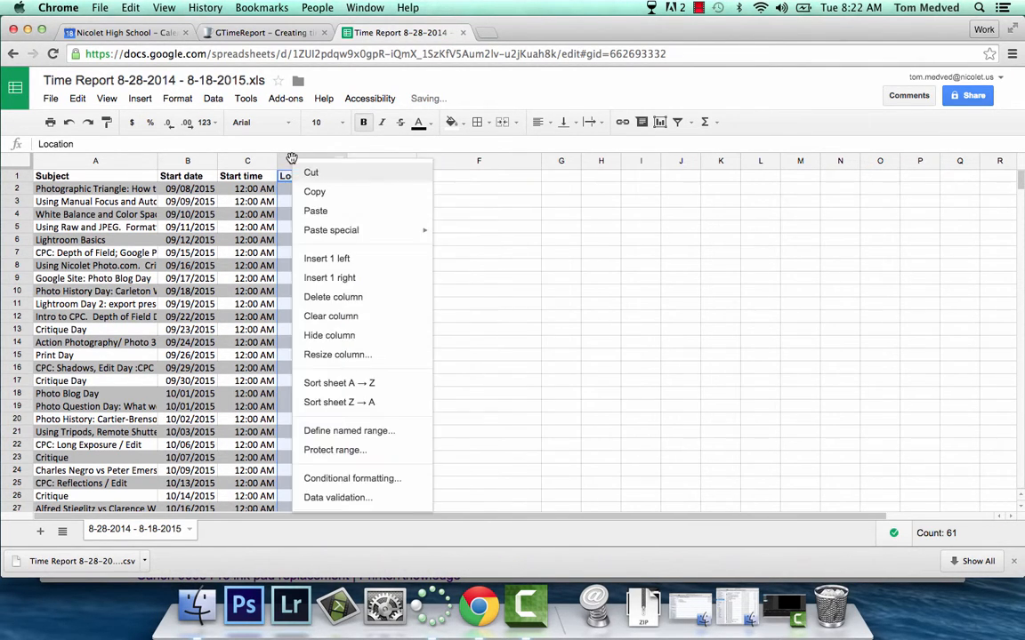
{"action": "left_click", "coordinate": [323, 302]}
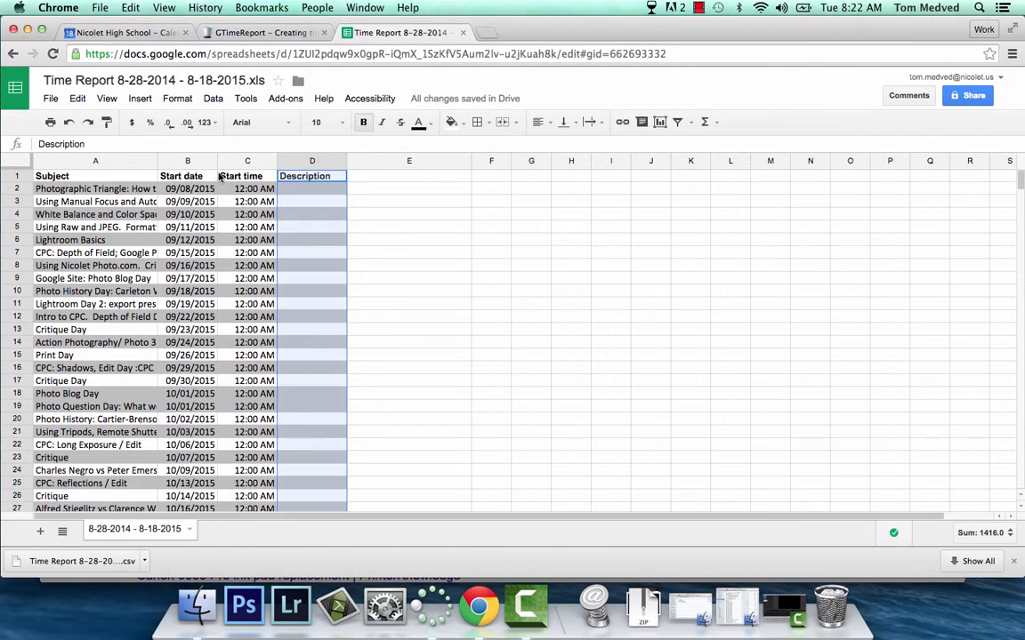
- Enter "Starting to learn manual settings on our camera" as the Description of the first event
{"action": "left_click", "coordinate": [322, 192]}
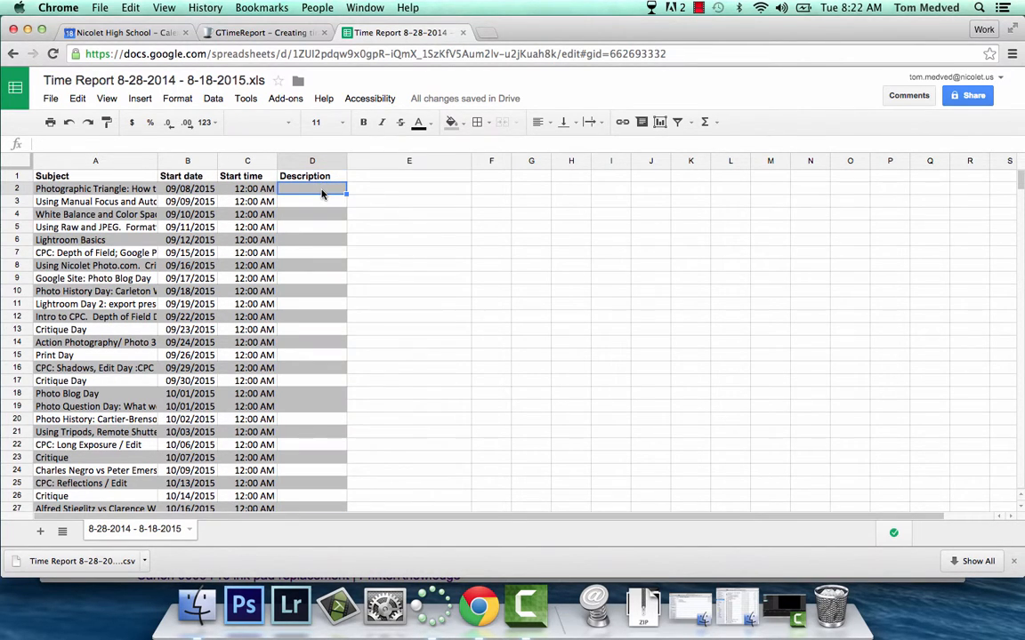
{"action": "type", "text": "Fir"}
{"action": "type", "text": "Starting "}
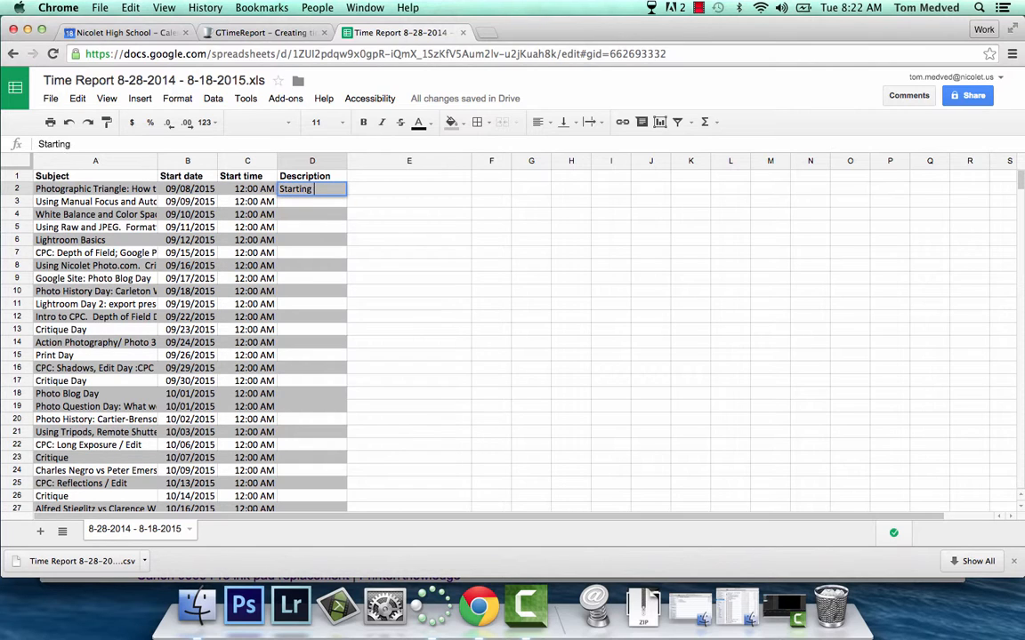
{"action": "type", "text": "to learn manual"}
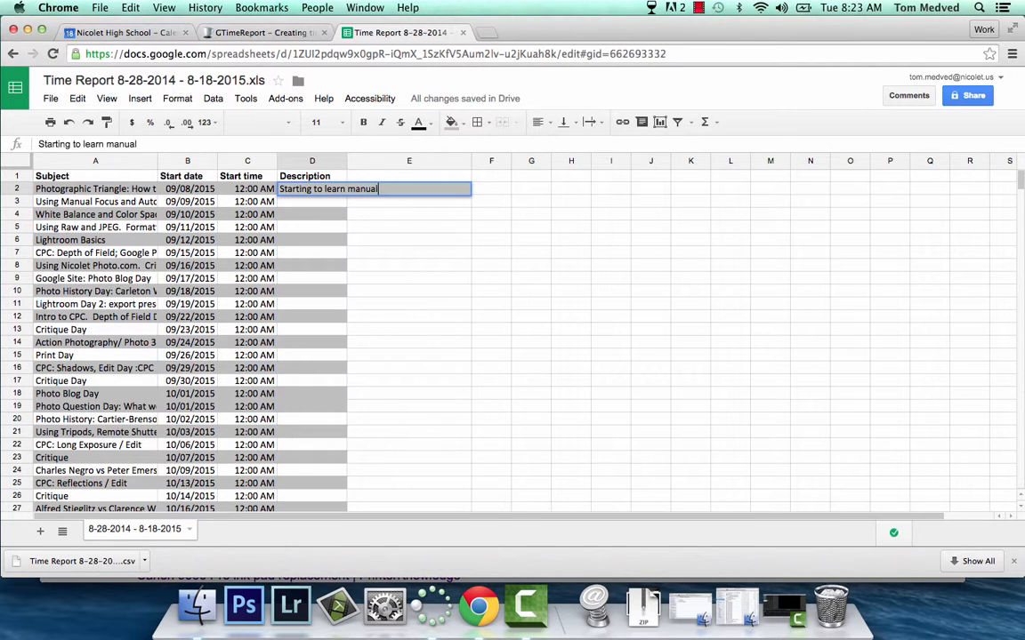
{"action": "type", "text": " settings on"}
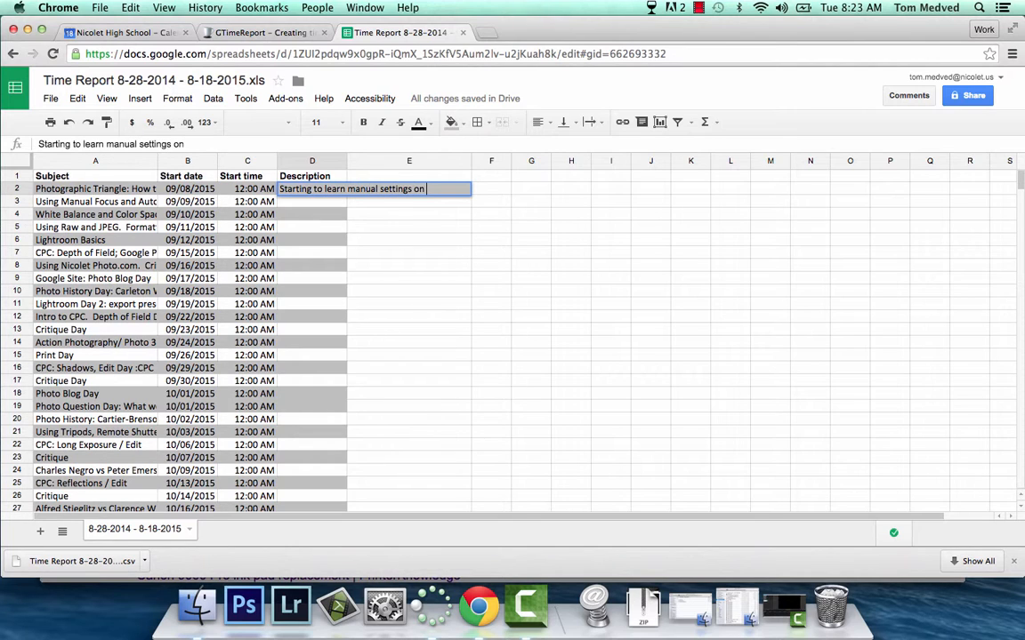
{"action": "type", "text": " our camera"}
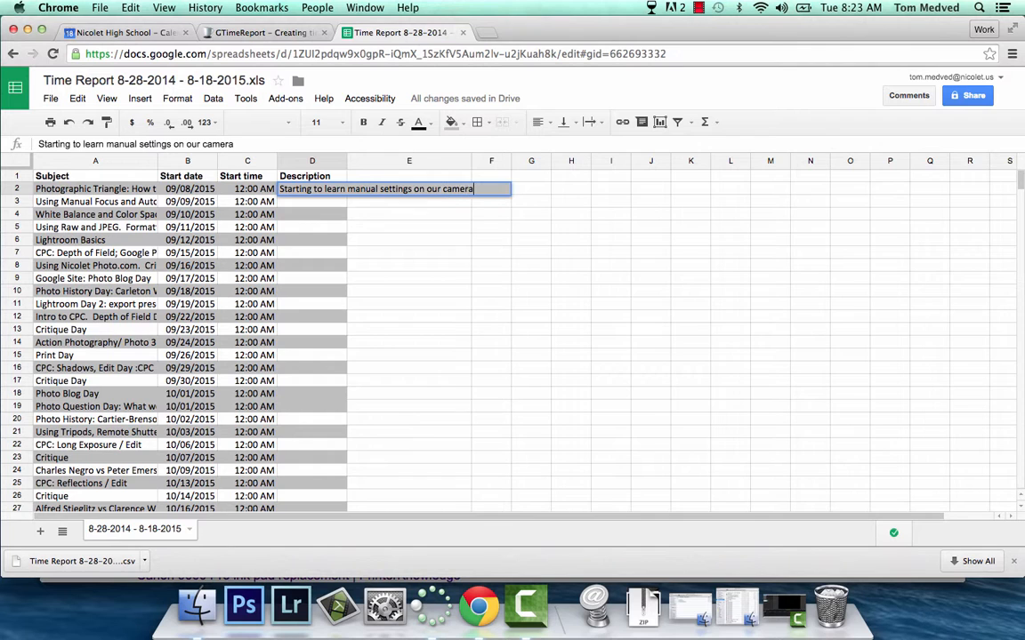
{"action": "key", "text": "Return"}
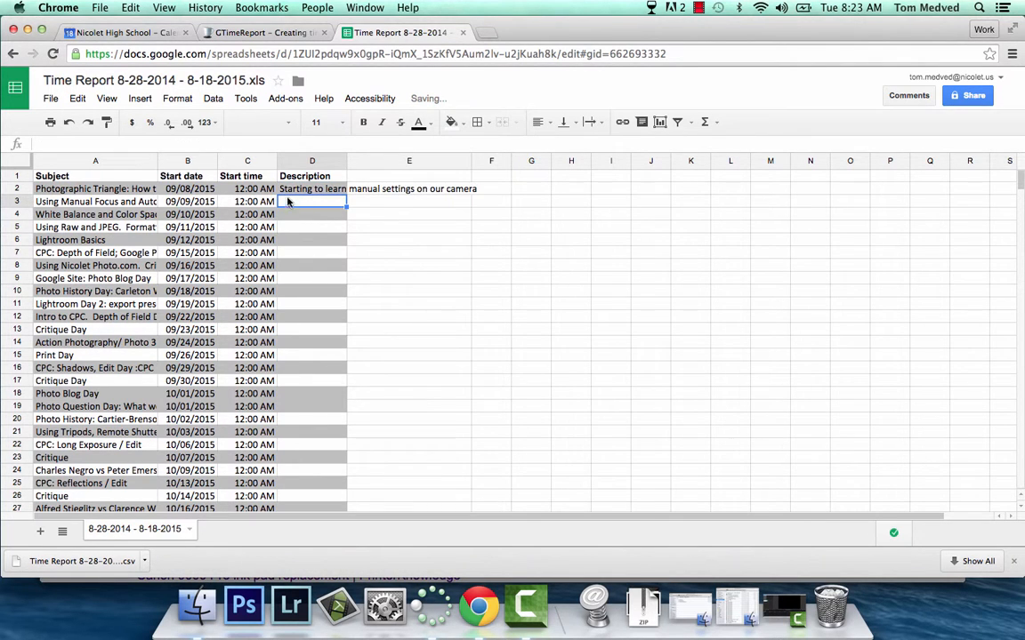
- Insert a column between Start time and Description and give it the header "All Day Event"
{"action": "left_click", "coordinate": [150, 34]}
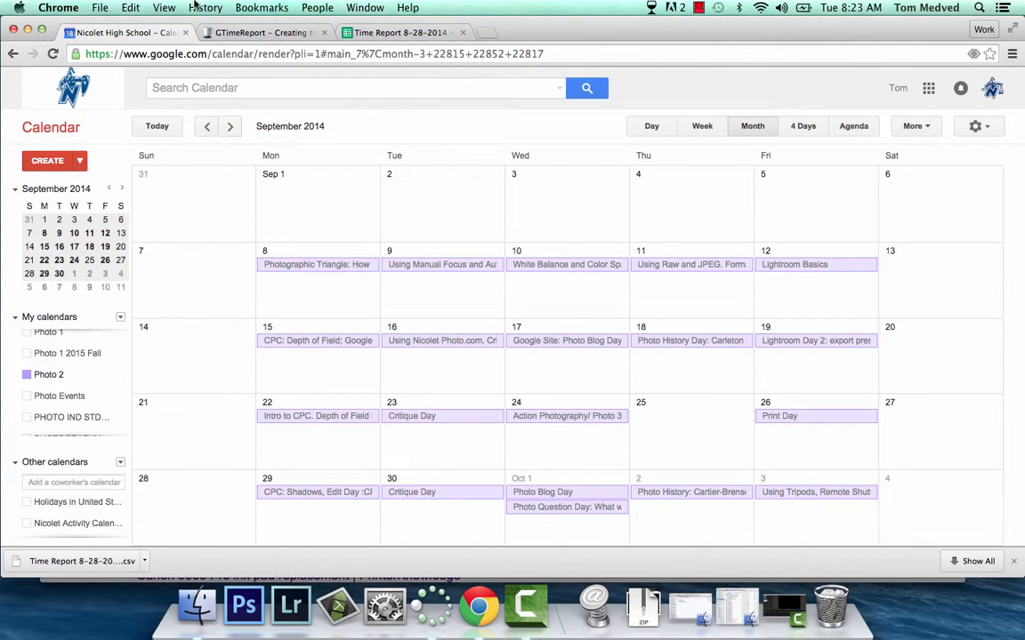
{"action": "left_click", "coordinate": [398, 33]}
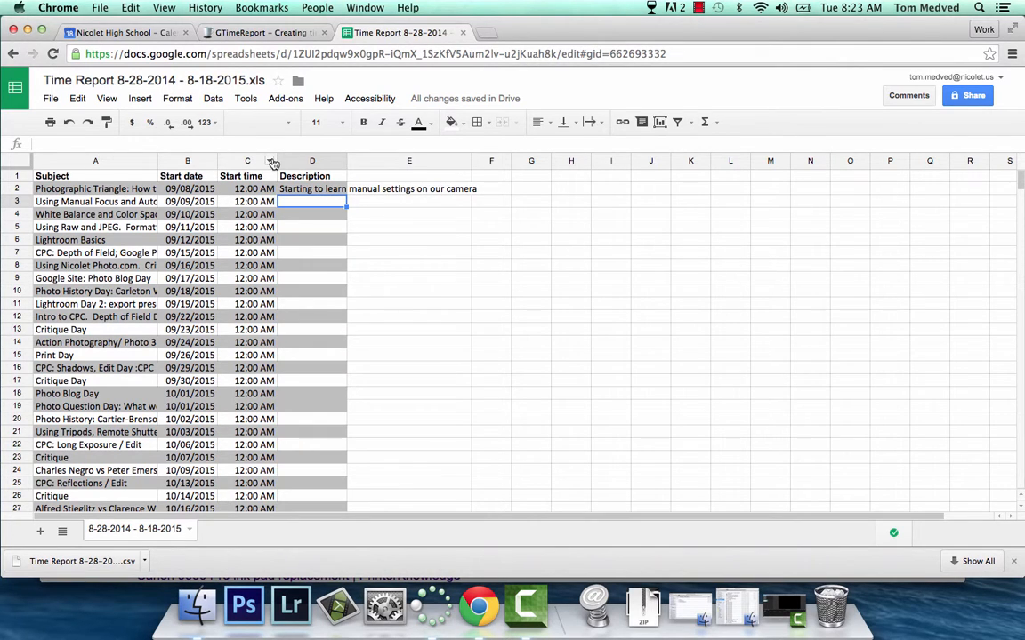
{"action": "right_click", "coordinate": [274, 163]}
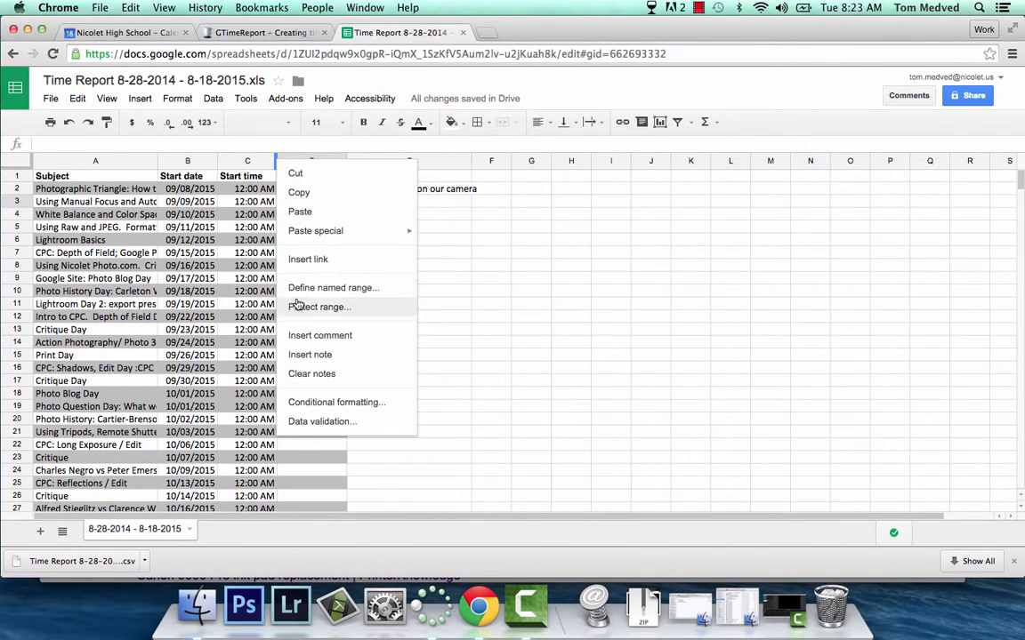
{"action": "left_click", "coordinate": [257, 170]}
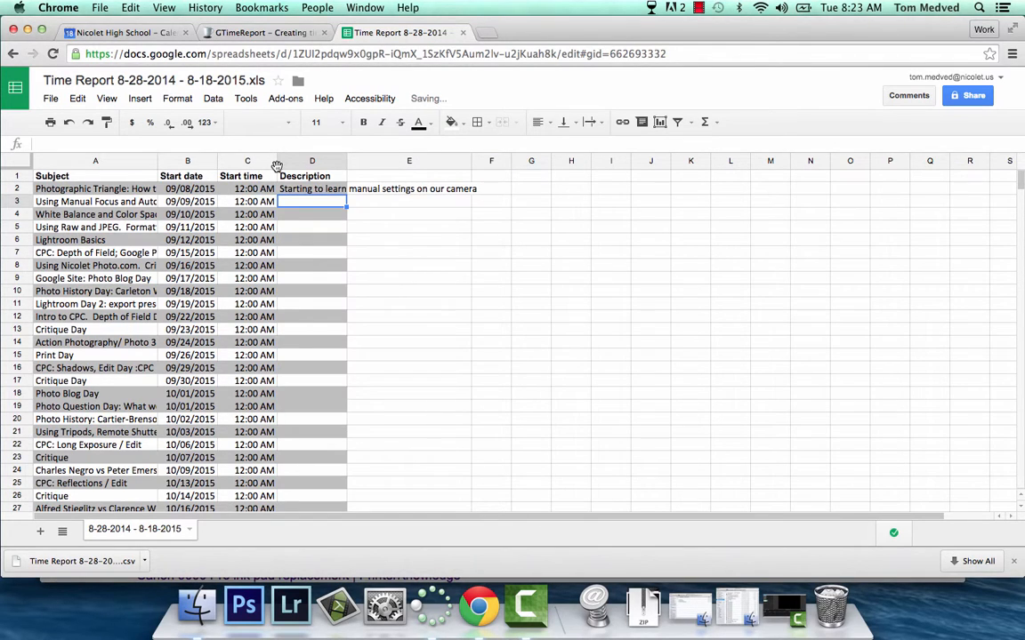
{"action": "right_click", "coordinate": [275, 167]}
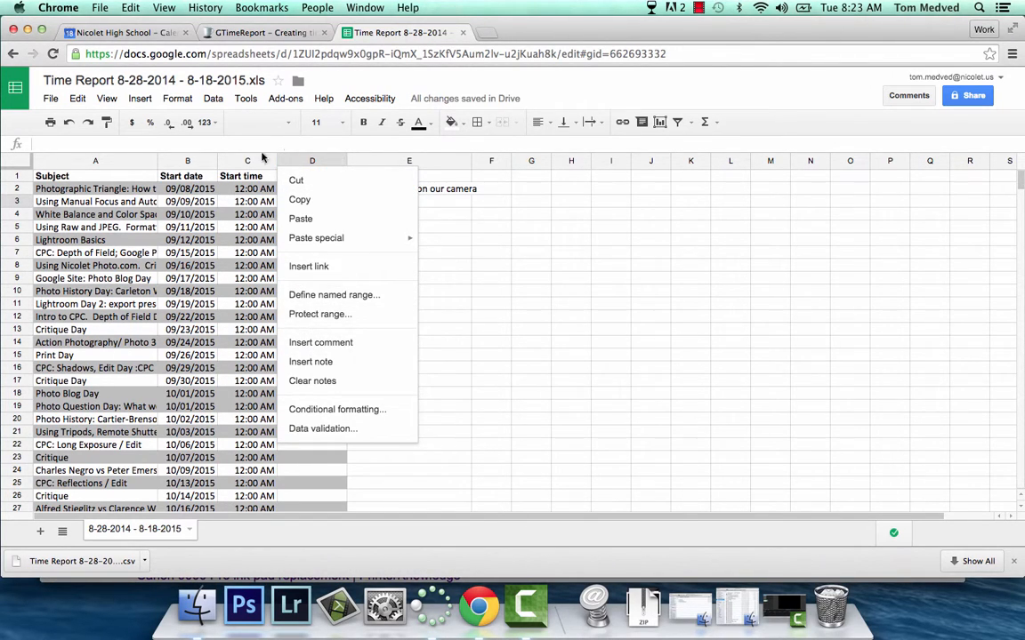
{"action": "left_click", "coordinate": [233, 160]}
{"action": "right_click", "coordinate": [271, 167]}
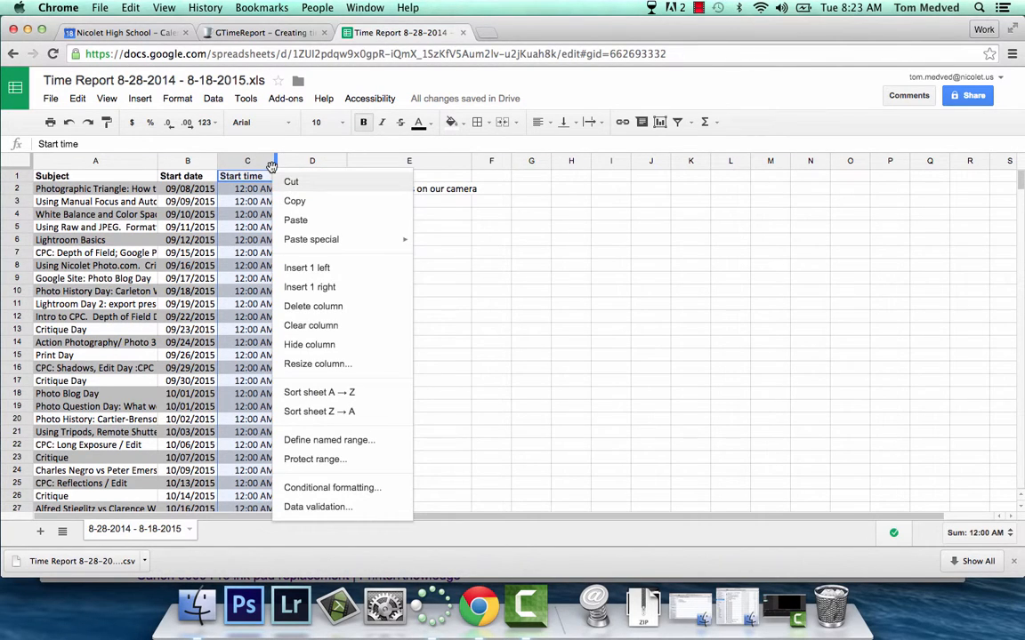
{"action": "left_click", "coordinate": [314, 287]}
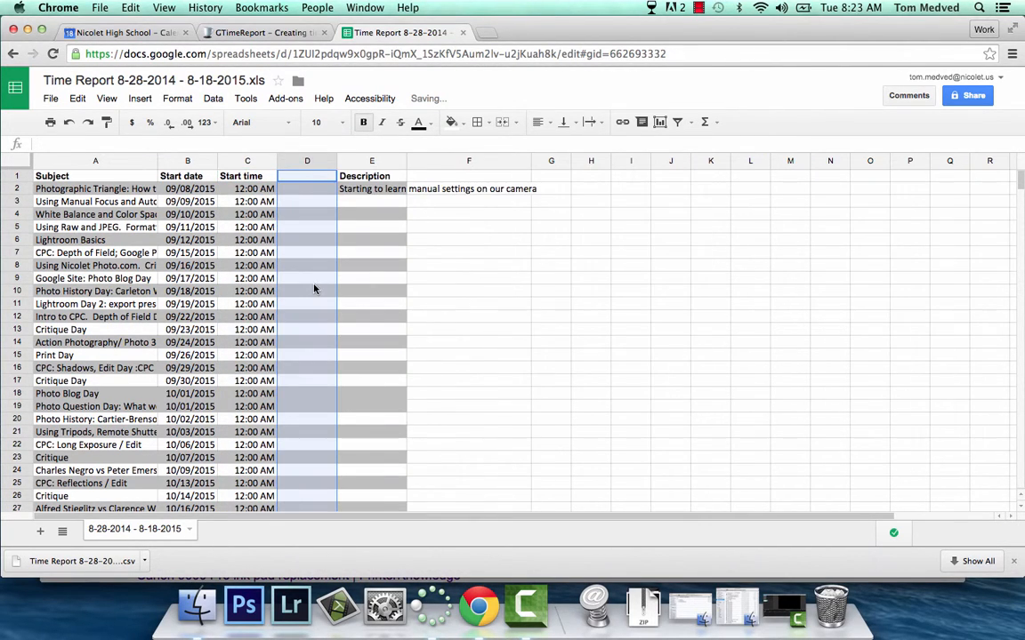
{"action": "left_click", "coordinate": [308, 179]}
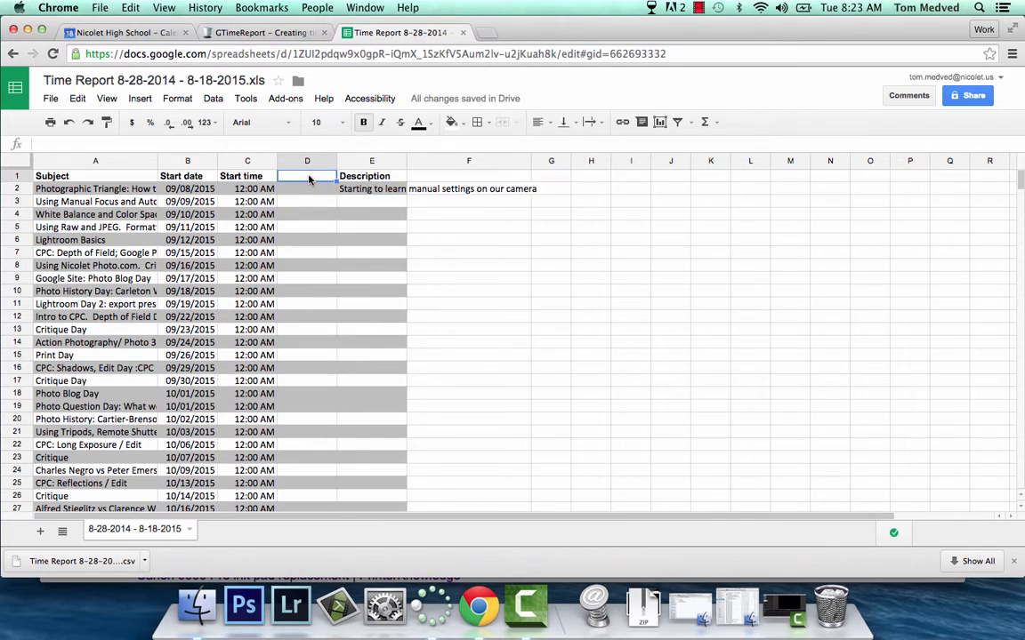
{"action": "type", "text": "All Day Event"}
- Enter TRUE in the All Day Event cell of the first event
{"action": "left_click", "coordinate": [299, 192]}
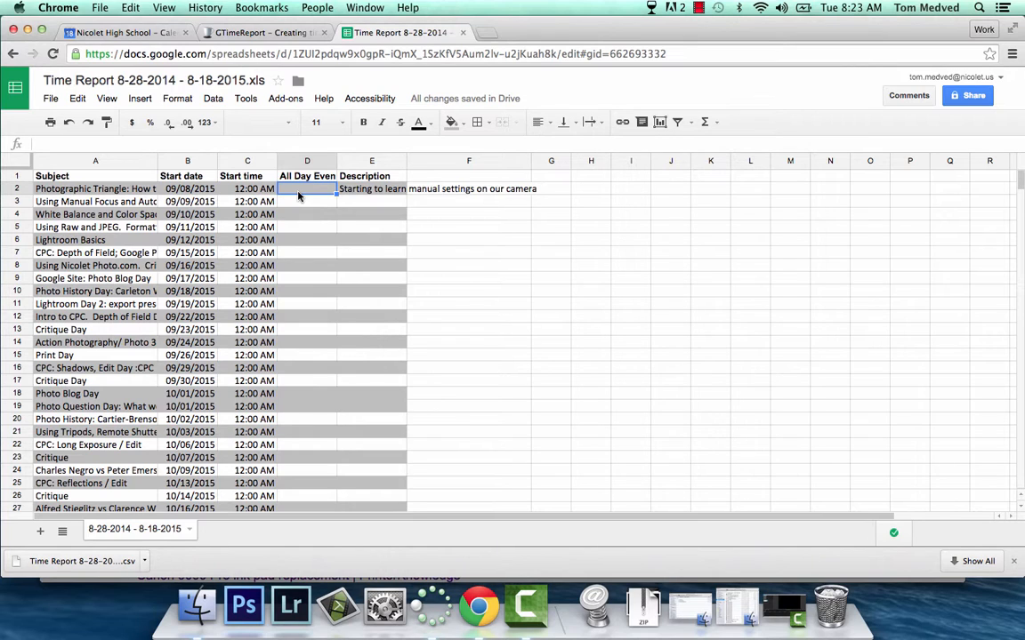
{"action": "type", "text": "ue"}
{"action": "left_click", "coordinate": [307, 203]}
- Copy the TRUE value from D2 to the All Day Event cells of all remaining events, down to row 60
{"action": "left_click", "coordinate": [308, 194]}
{"action": "scroll", "coordinate": [318, 275], "scroll_direction": "down", "scroll_amount": 8}
{"action": "scroll", "coordinate": [318, 276], "scroll_direction": "right", "scroll_amount": 1}
{"action": "scroll", "coordinate": [318, 276], "scroll_direction": "up", "scroll_amount": 2}
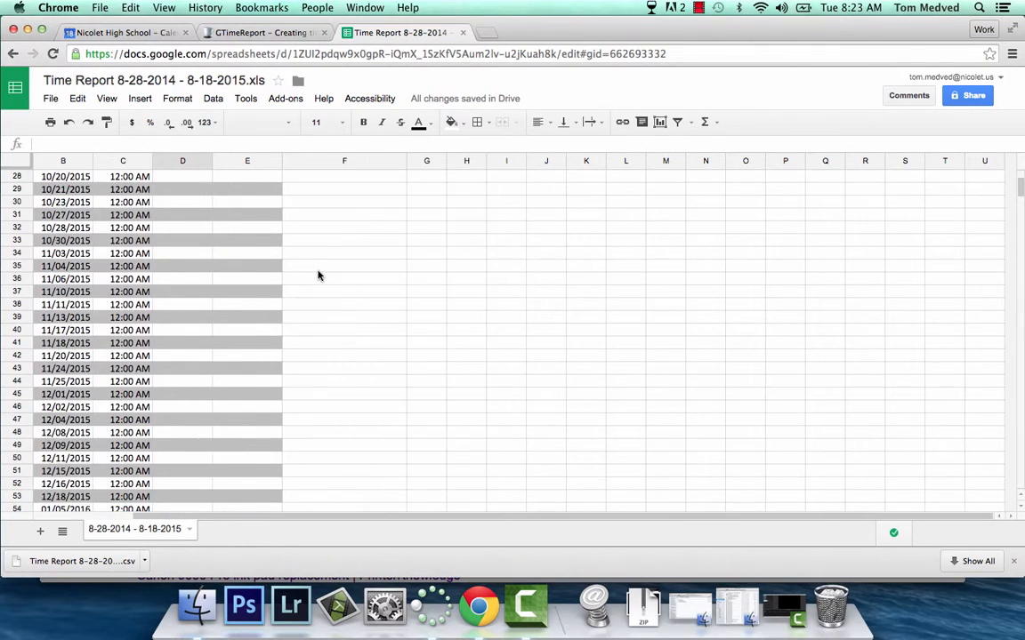
{"action": "scroll", "coordinate": [318, 275], "scroll_direction": "left", "scroll_amount": 1}
{"action": "scroll", "coordinate": [318, 276], "scroll_direction": "down", "scroll_amount": 5}
{"action": "scroll", "coordinate": [318, 276], "scroll_direction": "down", "scroll_amount": 2}
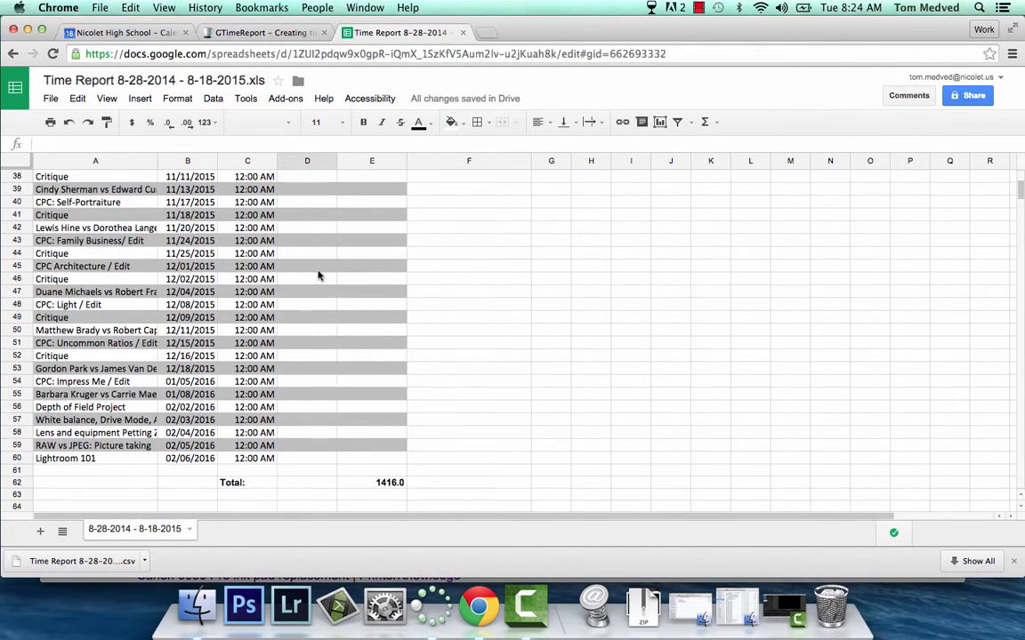
{"action": "left_click", "coordinate": [293, 459], "text": "shift"}
{"action": "scroll", "coordinate": [299, 310], "scroll_direction": "up", "scroll_amount": 12}
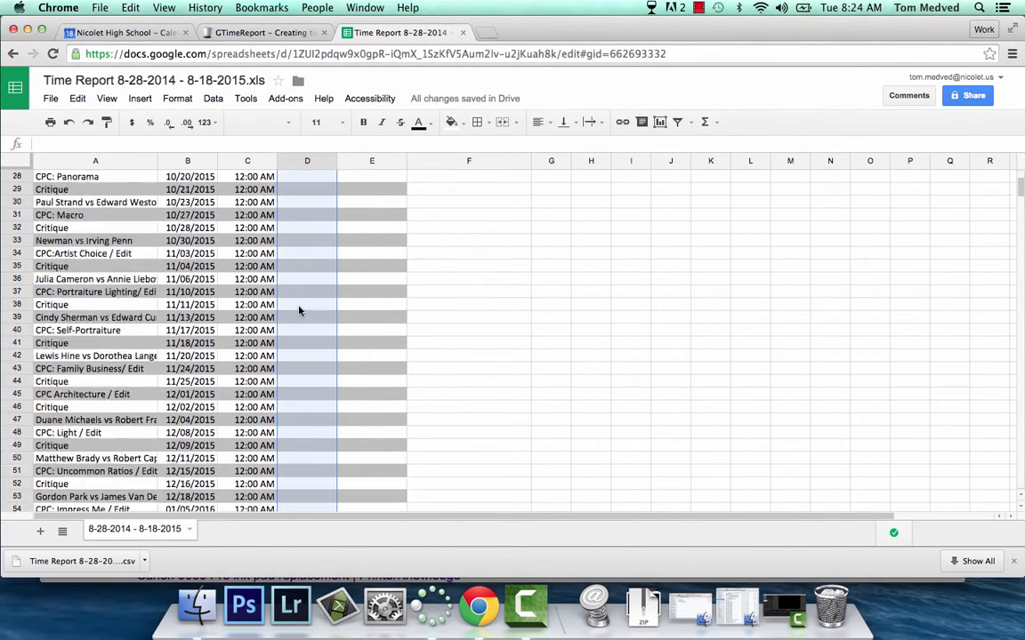
{"action": "key", "text": "super+v"}
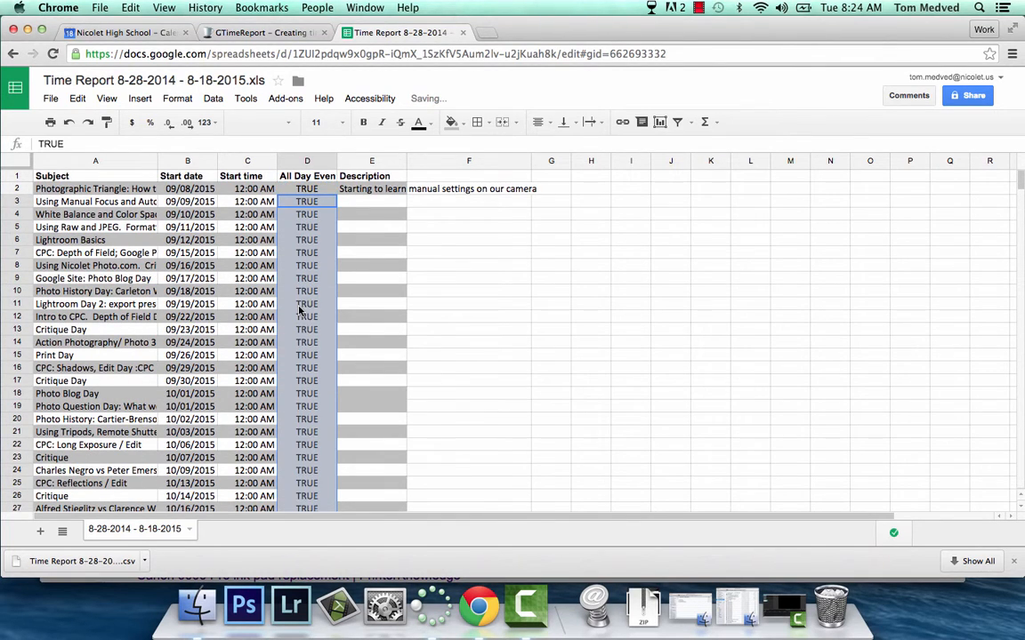
{"action": "left_click", "coordinate": [348, 237]}
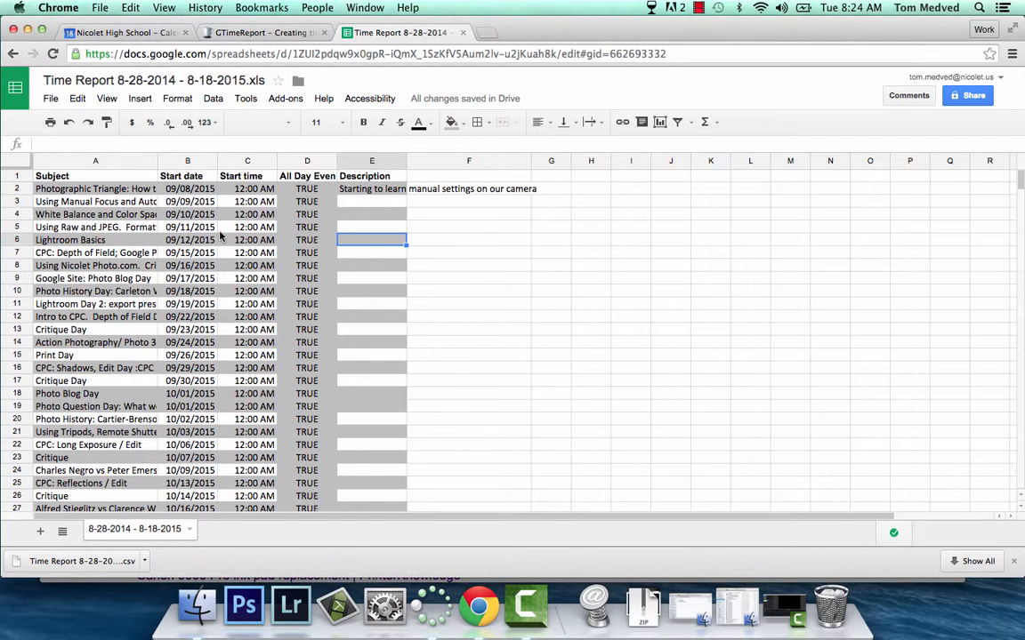
- Clear the Total entry and its value in rows 61 and 62 below the last event
{"action": "scroll", "coordinate": [188, 272], "scroll_direction": "down", "scroll_amount": 15}
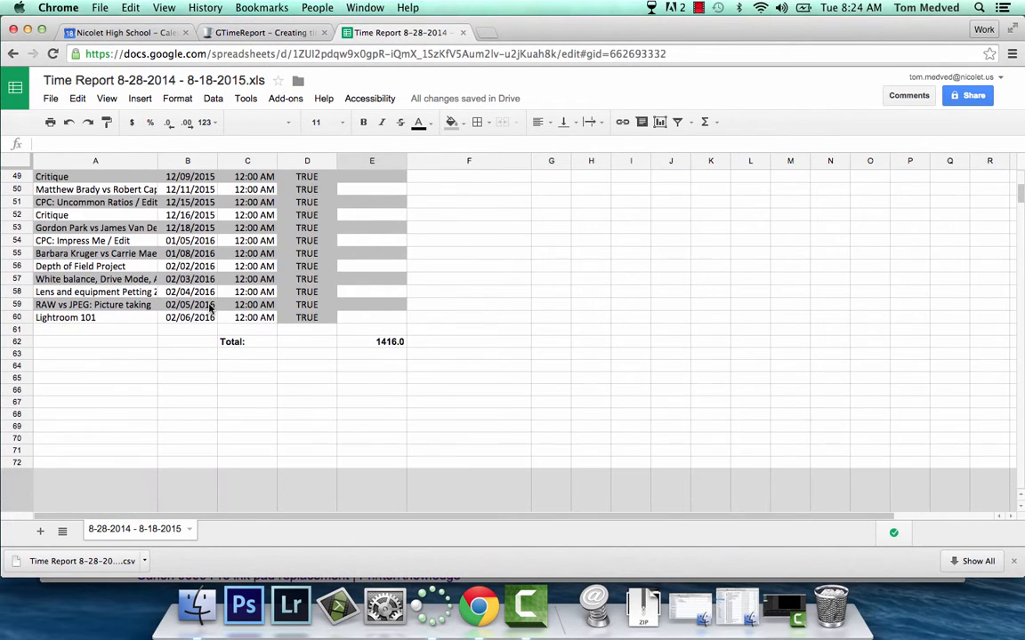
{"action": "left_click", "coordinate": [67, 330]}
{"action": "left_click", "coordinate": [394, 348], "text": "shift"}
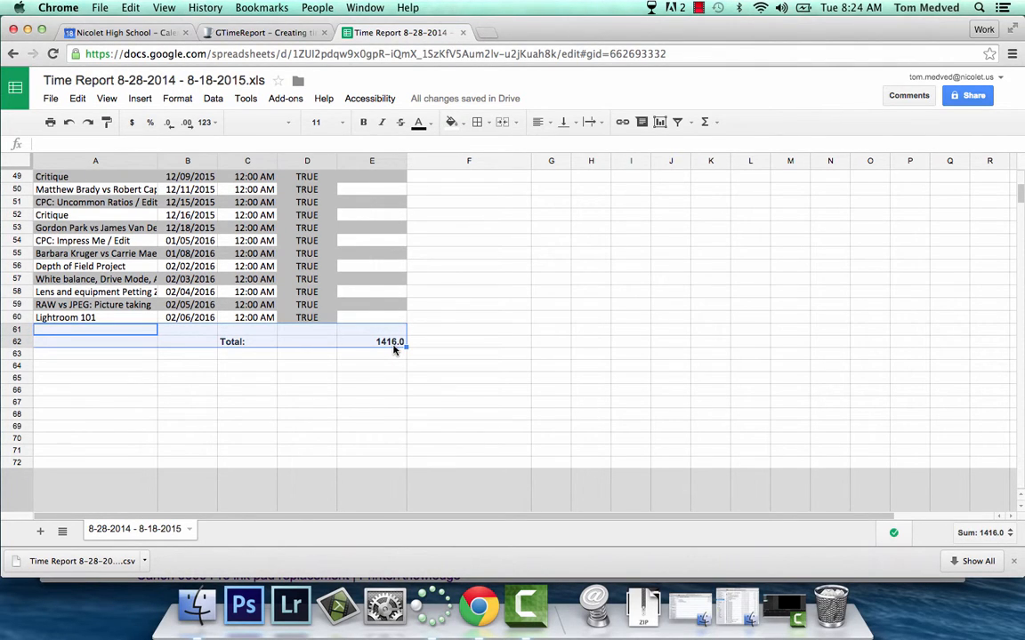
{"action": "key", "text": "Delete"}
{"action": "left_click", "coordinate": [423, 320]}
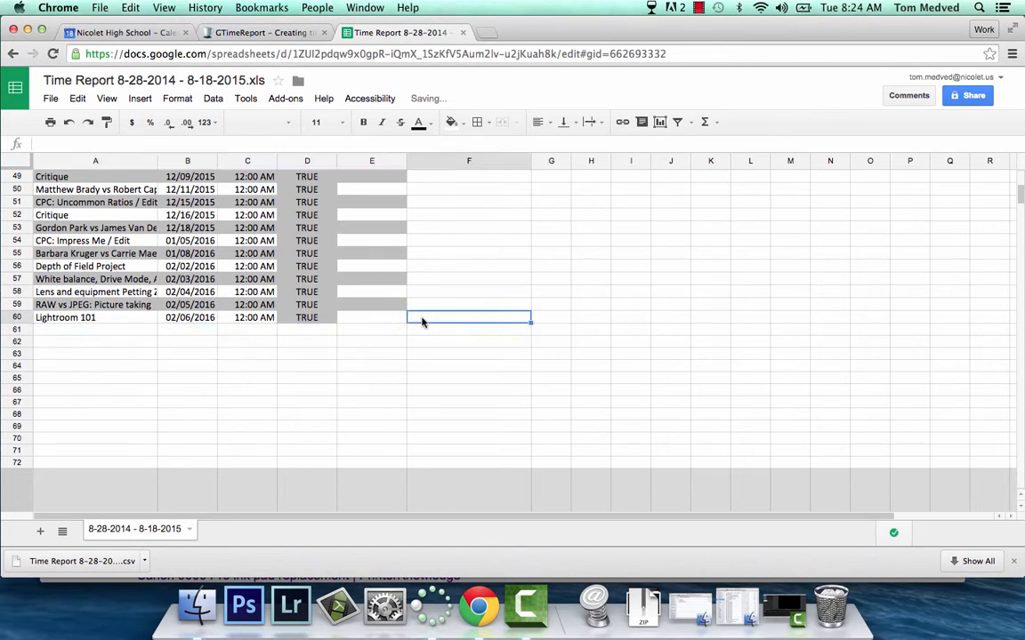
- Remove every comma from the table in A1:E60 using Find and replace with an empty replacement
{"action": "scroll", "coordinate": [423, 322], "scroll_direction": "up", "scroll_amount": 15}
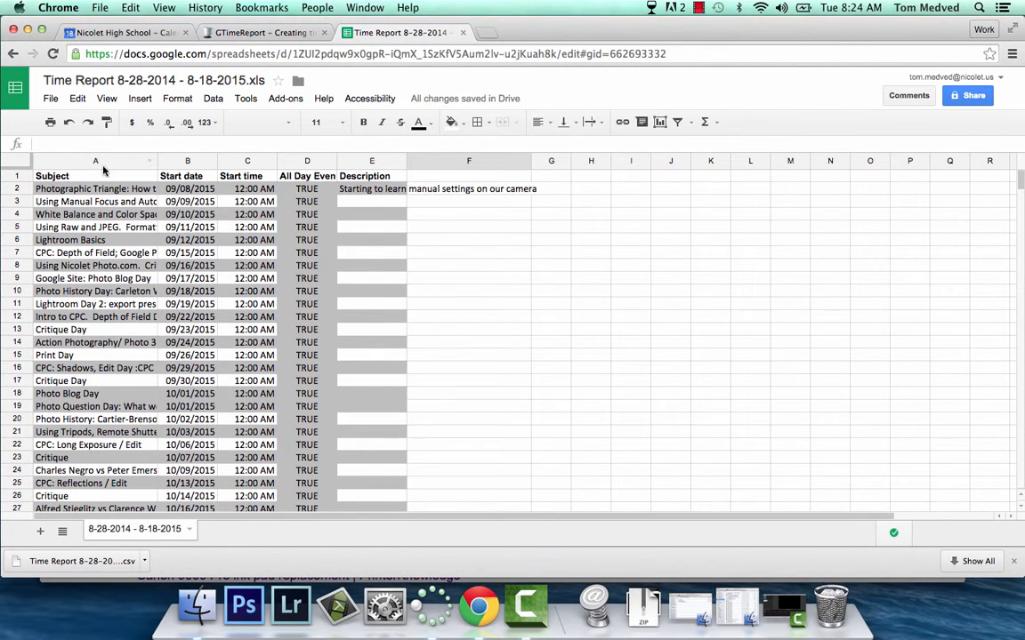
{"action": "left_click", "coordinate": [40, 177]}
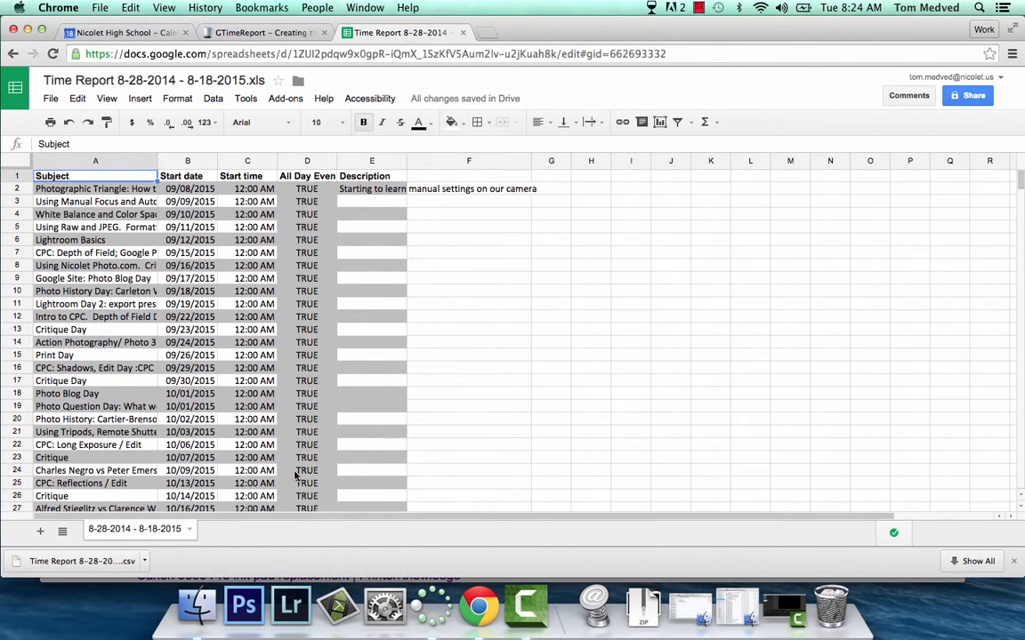
{"action": "scroll", "coordinate": [294, 476], "scroll_direction": "down", "scroll_amount": 12}
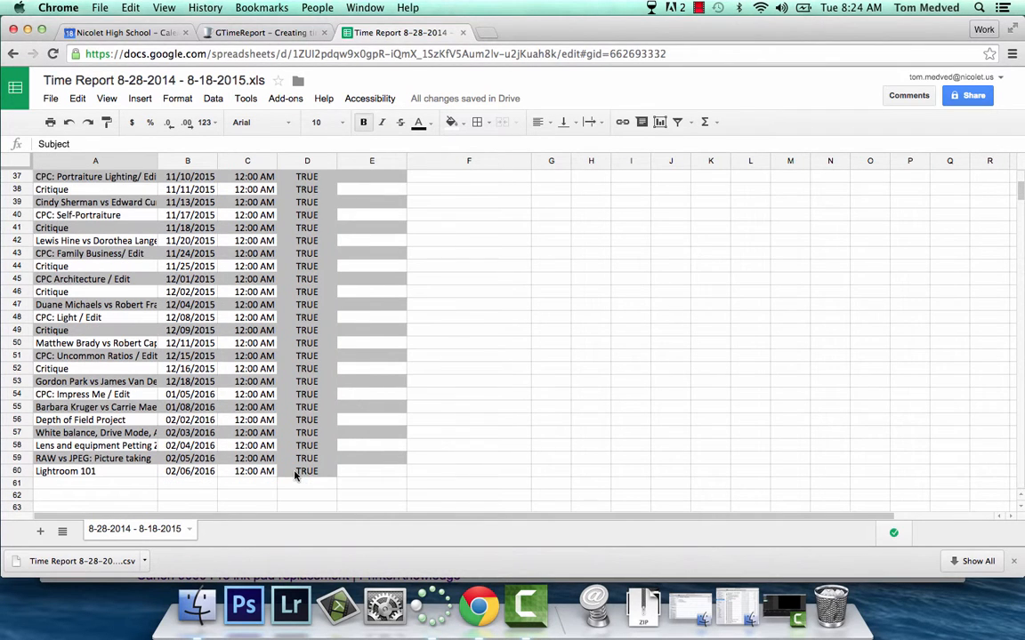
{"action": "left_click", "coordinate": [373, 478], "text": "shift"}
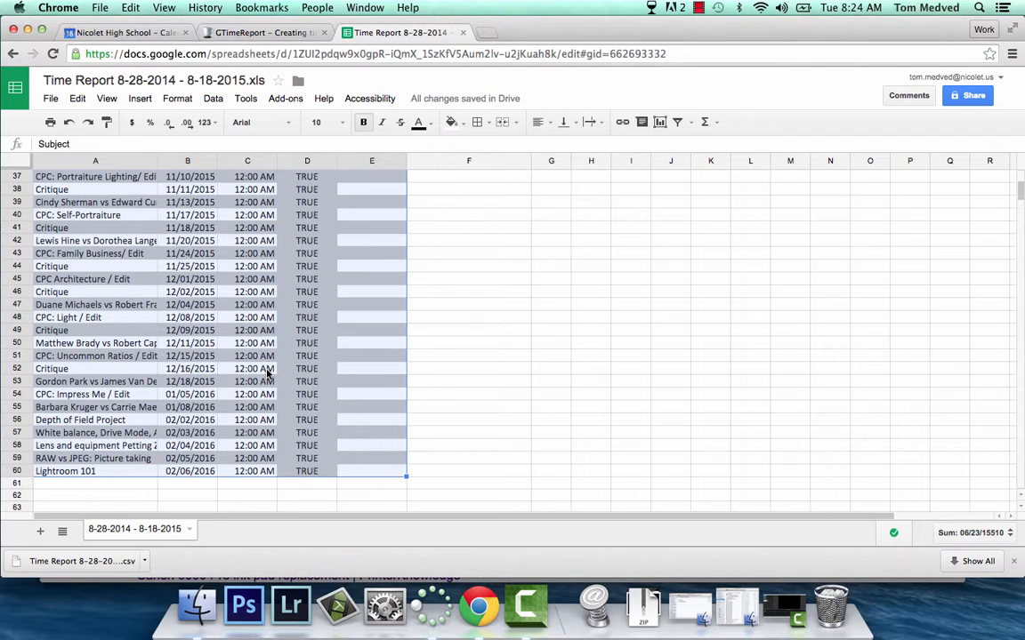
{"action": "scroll", "coordinate": [267, 374], "scroll_direction": "up", "scroll_amount": 12}
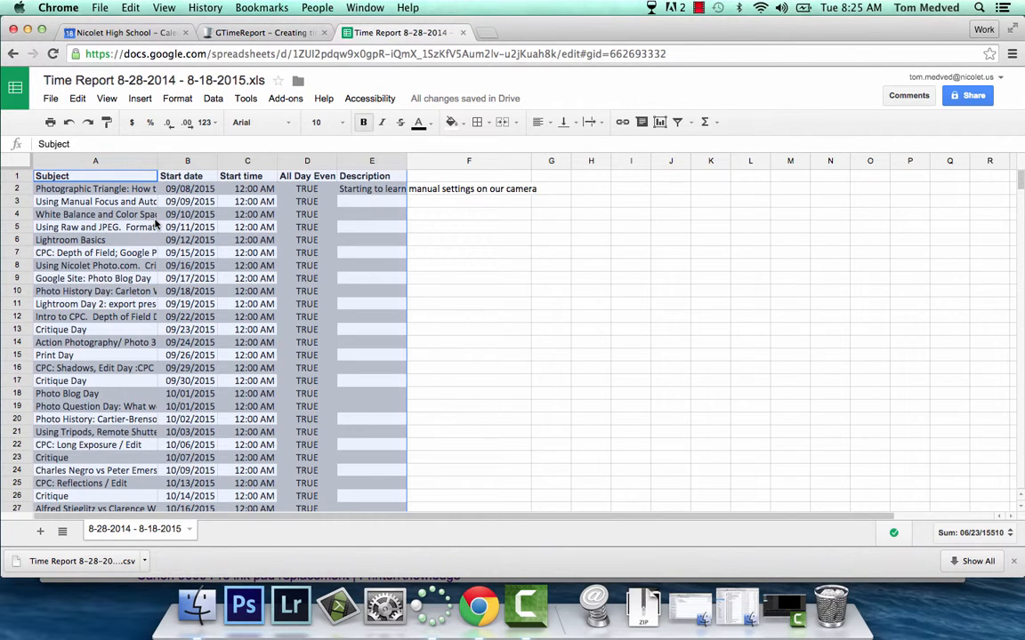
{"action": "left_click", "coordinate": [79, 98]}
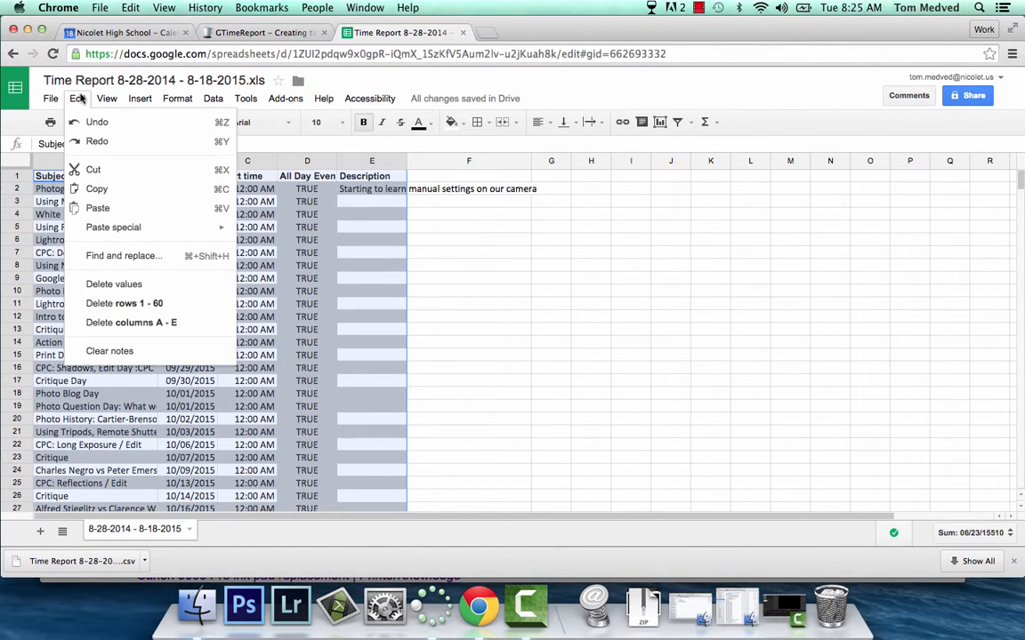
{"action": "left_click", "coordinate": [135, 253]}
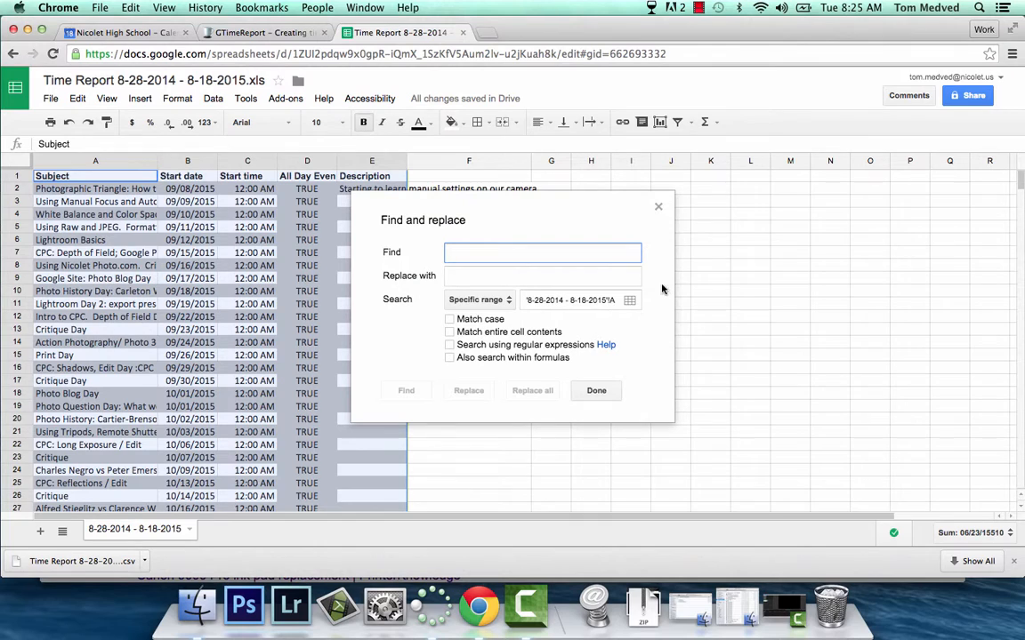
{"action": "type", "text": ","}
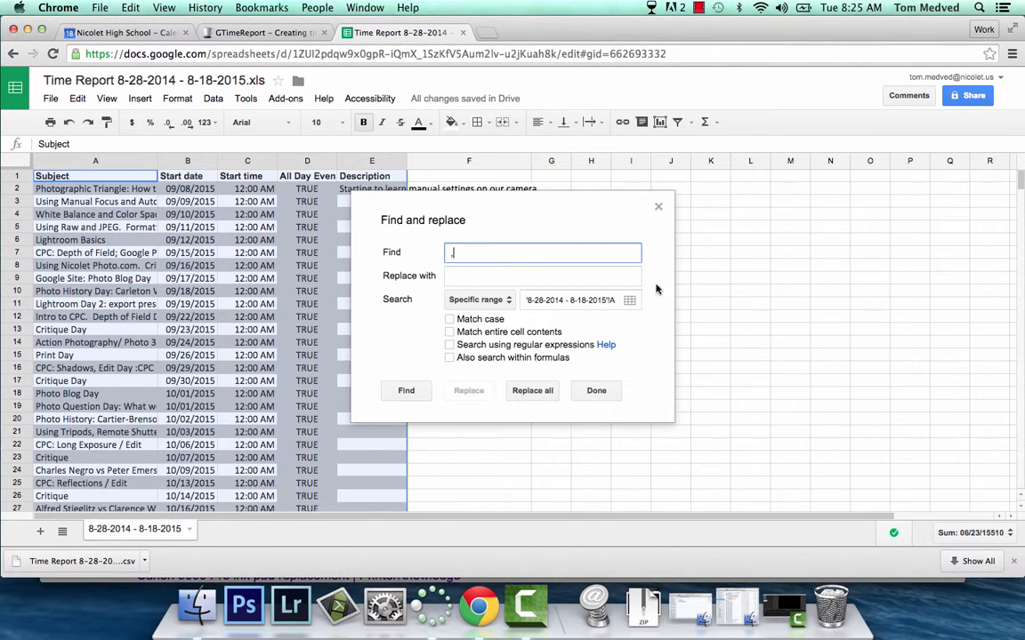
{"action": "left_click", "coordinate": [531, 390]}
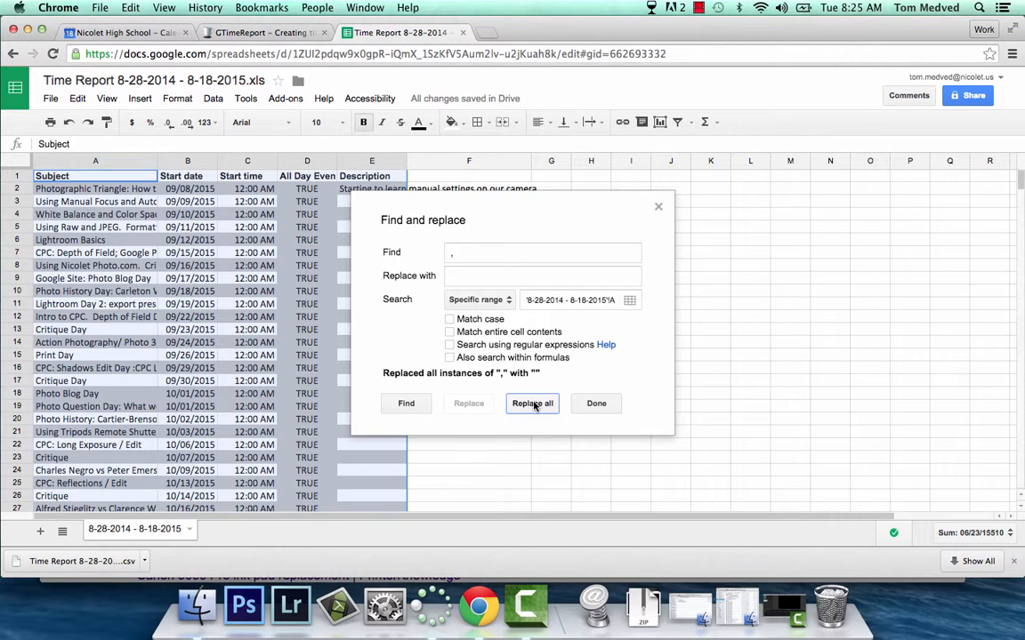
{"action": "left_click", "coordinate": [596, 403]}
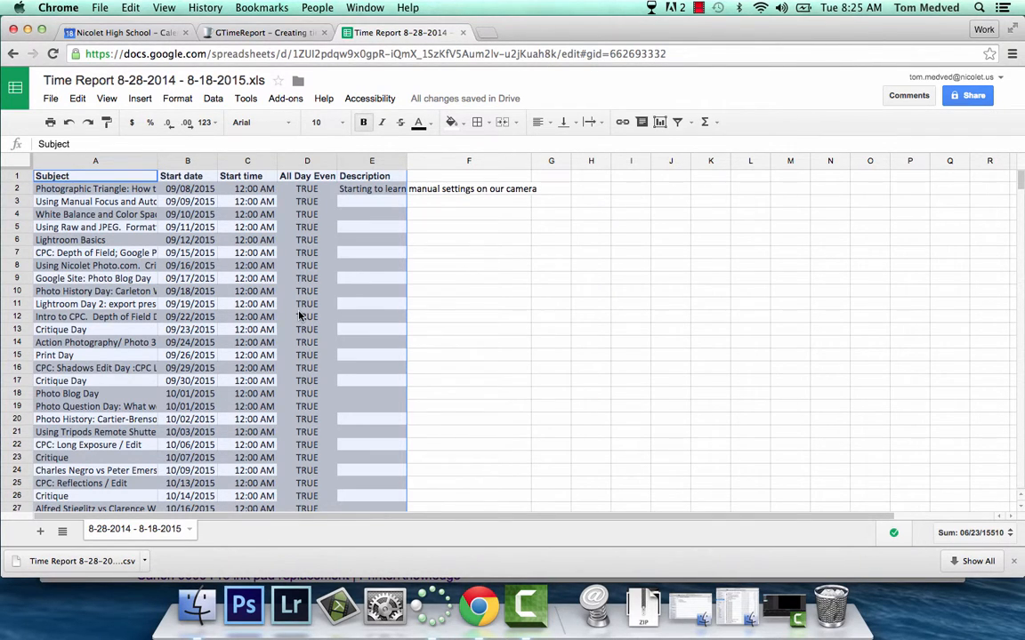
{"action": "left_click", "coordinate": [452, 305]}
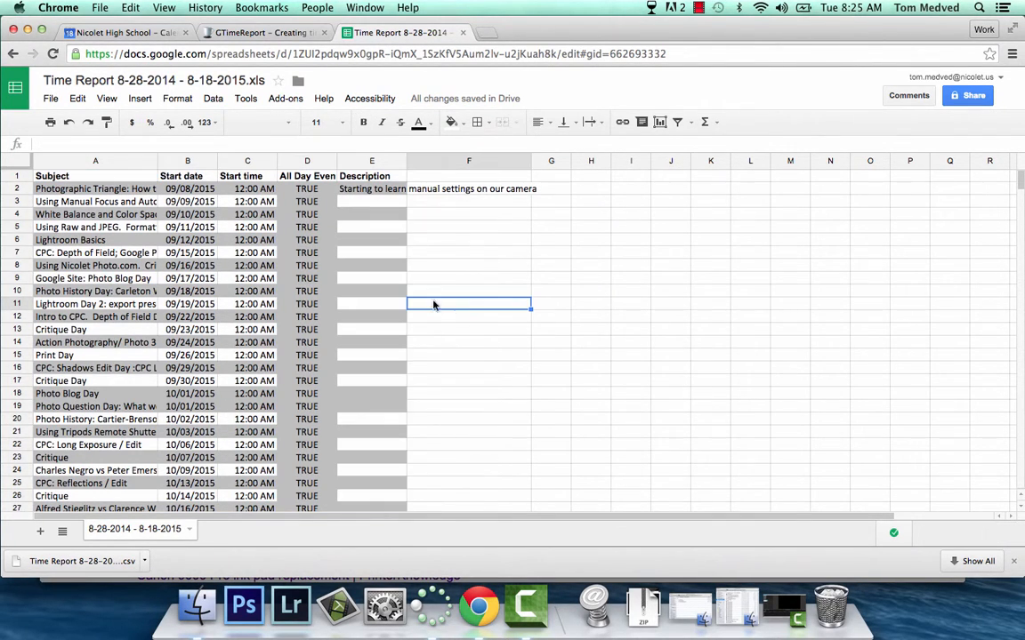
- Download the current sheet as a comma-separated values (.csv) file
{"action": "left_click", "coordinate": [51, 99]}
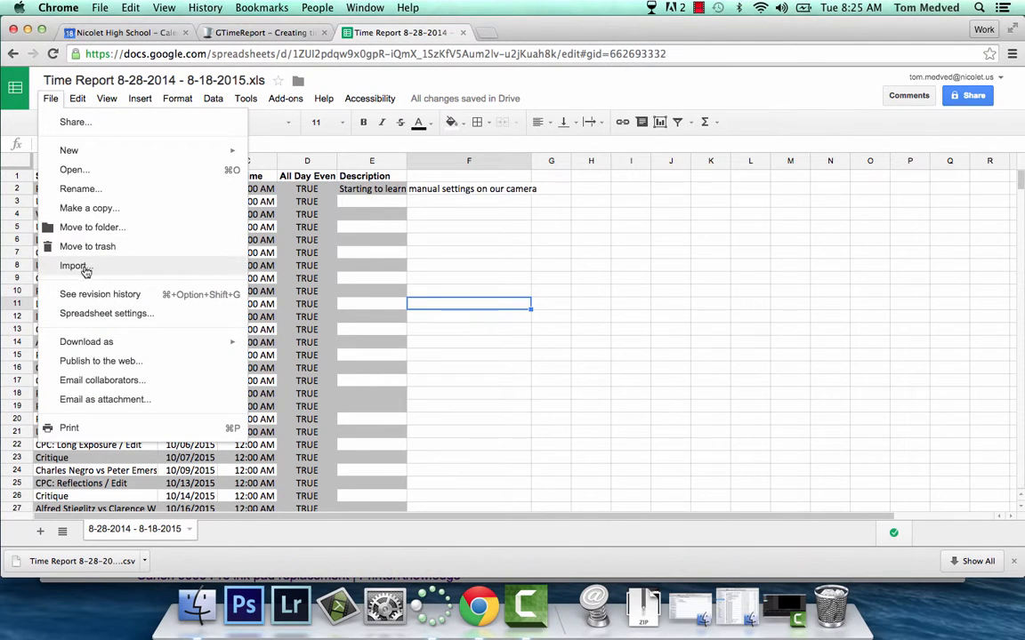
{"action": "mouse_move", "coordinate": [86, 342]}
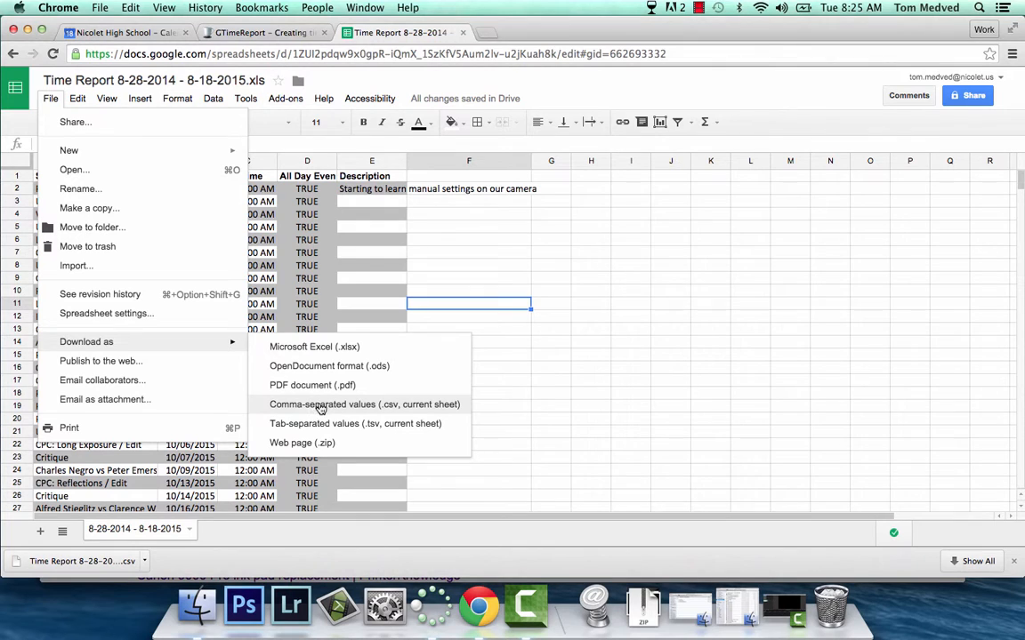
{"action": "left_click", "coordinate": [320, 406]}
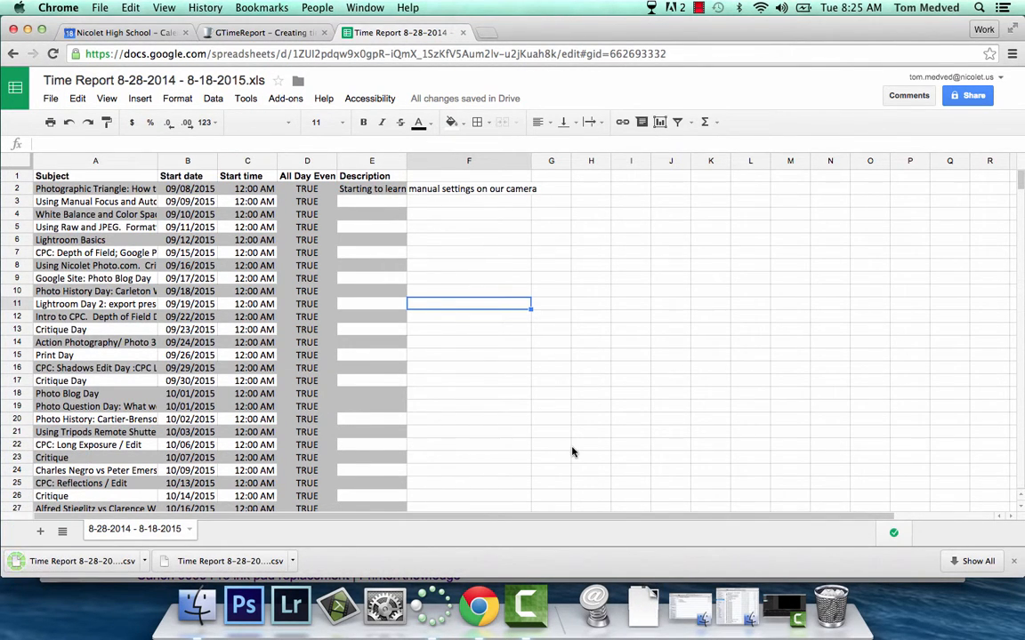
- Switch to Google Calendar and create a new calendar named Photo 2 2015 Fall
{"action": "left_click", "coordinate": [133, 34]}
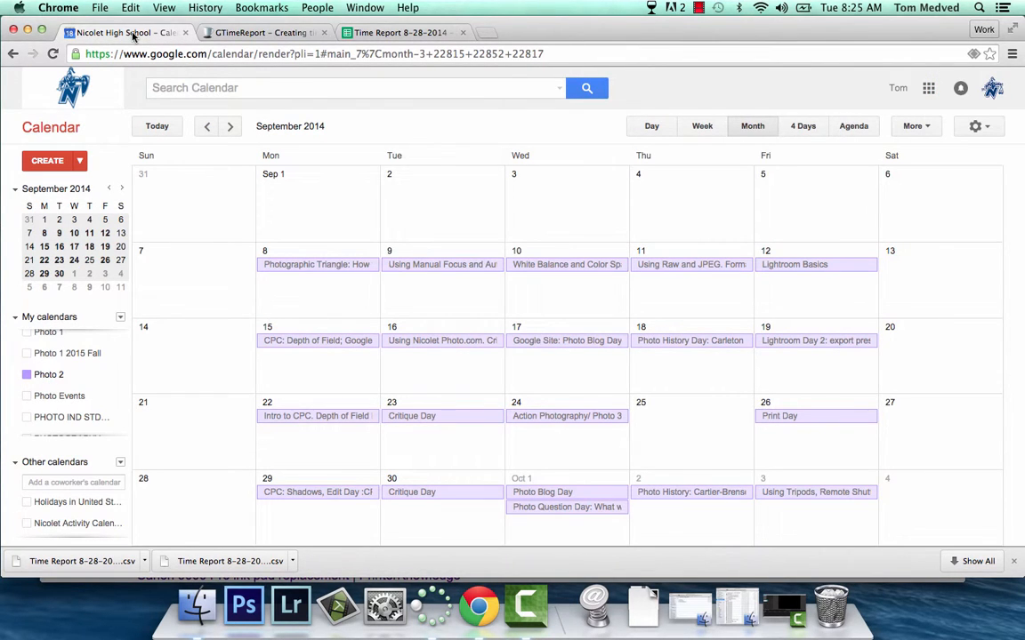
{"action": "left_click", "coordinate": [120, 317]}
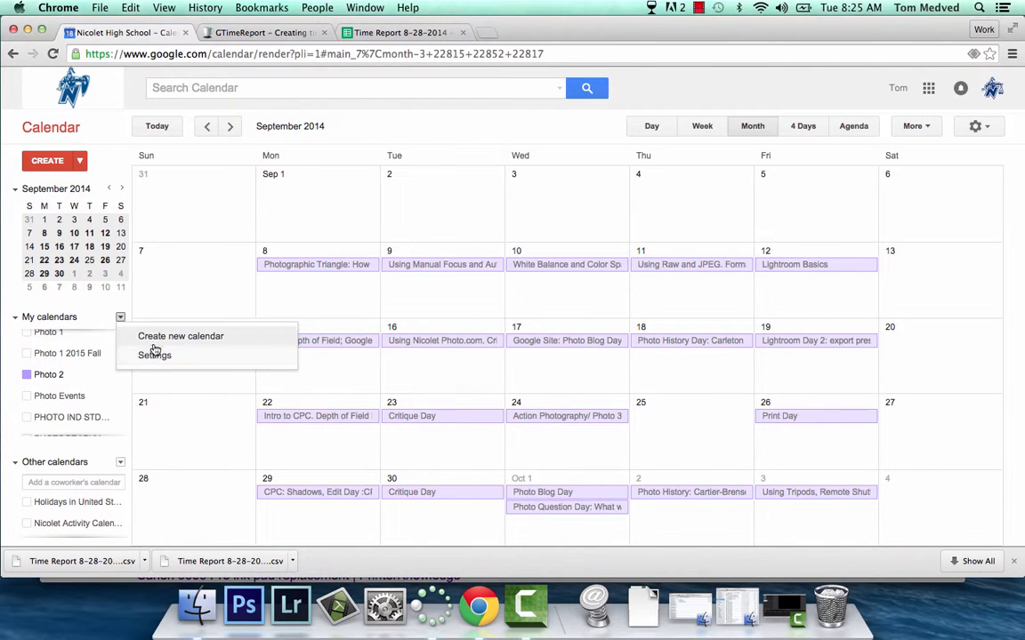
{"action": "left_click", "coordinate": [157, 338]}
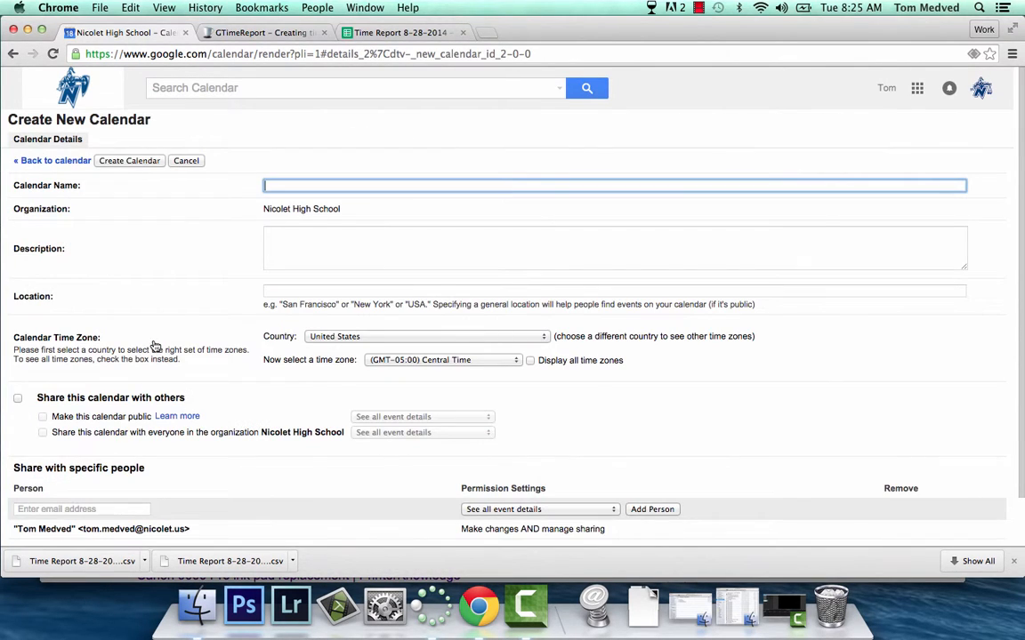
{"action": "type", "text": "Photo 2 2015 Fall"}
{"action": "scroll", "coordinate": [406, 300], "scroll_direction": "down", "scroll_amount": 3}
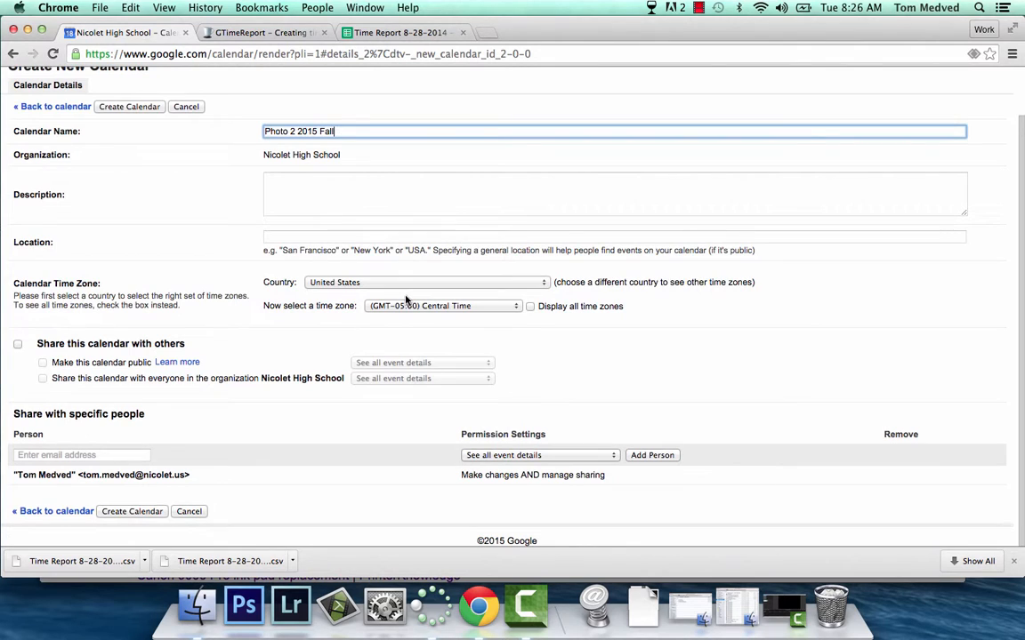
{"action": "left_click", "coordinate": [132, 512]}
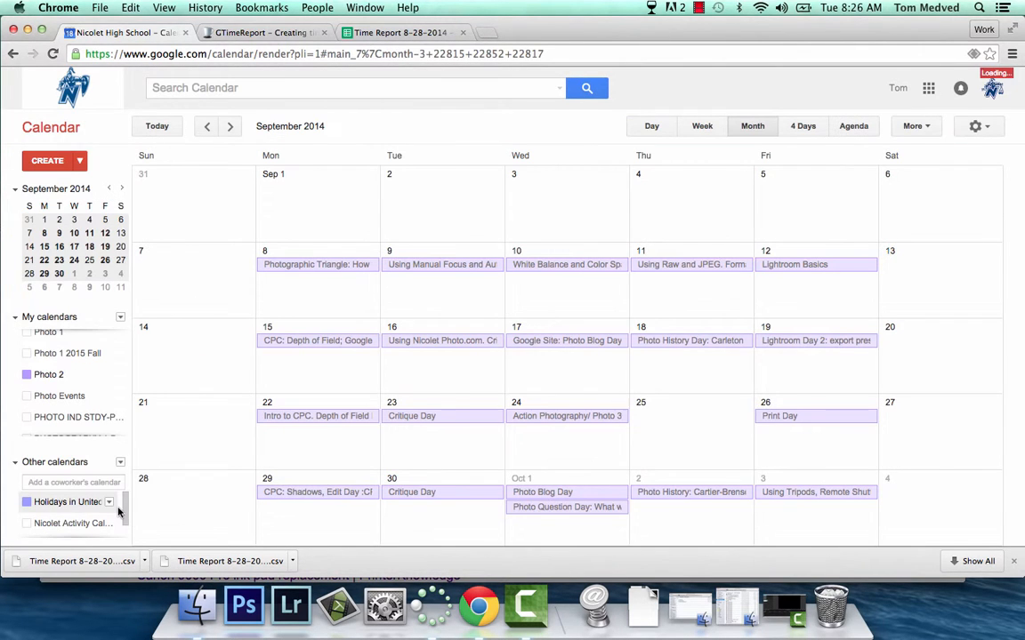
- Start a calendar import from the calendar settings and choose the newly downloaded Time Report CSV file in Downloads
{"action": "left_click", "coordinate": [120, 317]}
{"action": "left_click", "coordinate": [151, 355]}
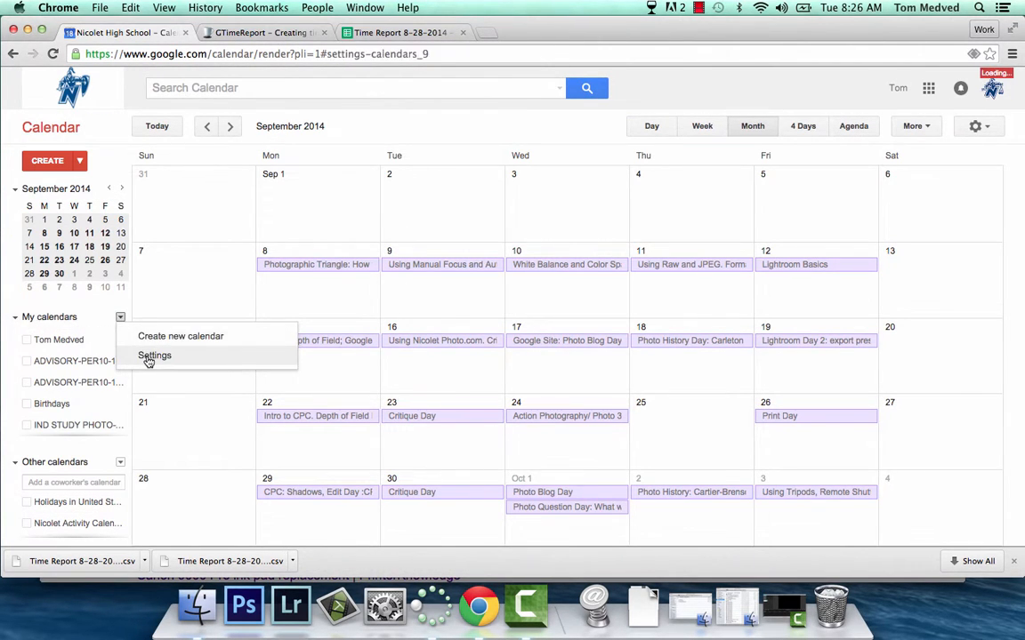
{"action": "scroll", "coordinate": [328, 284], "scroll_direction": "down", "scroll_amount": 15}
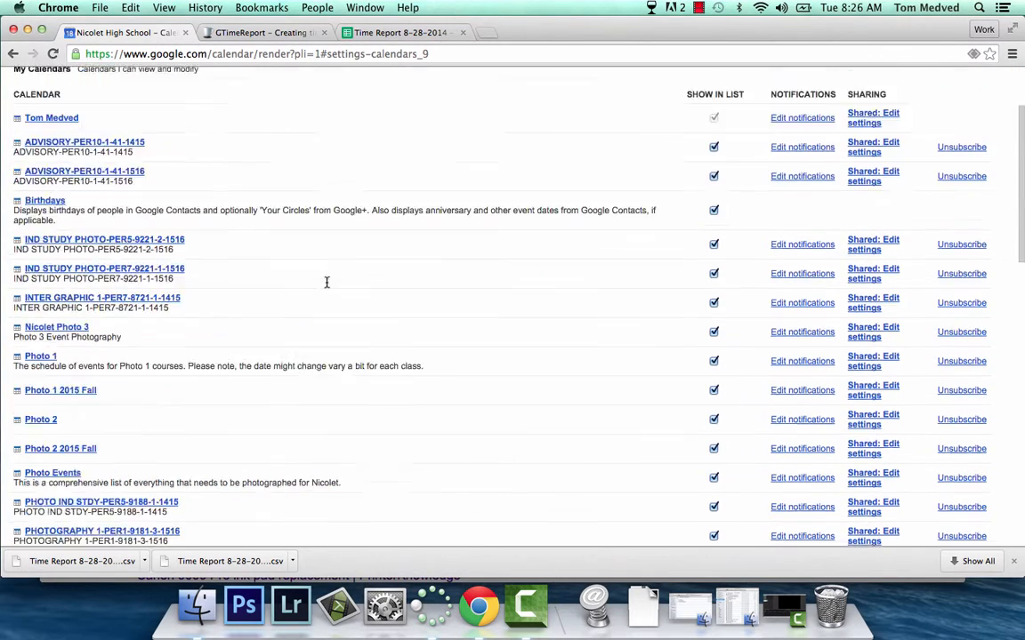
{"action": "scroll", "coordinate": [326, 287], "scroll_direction": "down", "scroll_amount": 4}
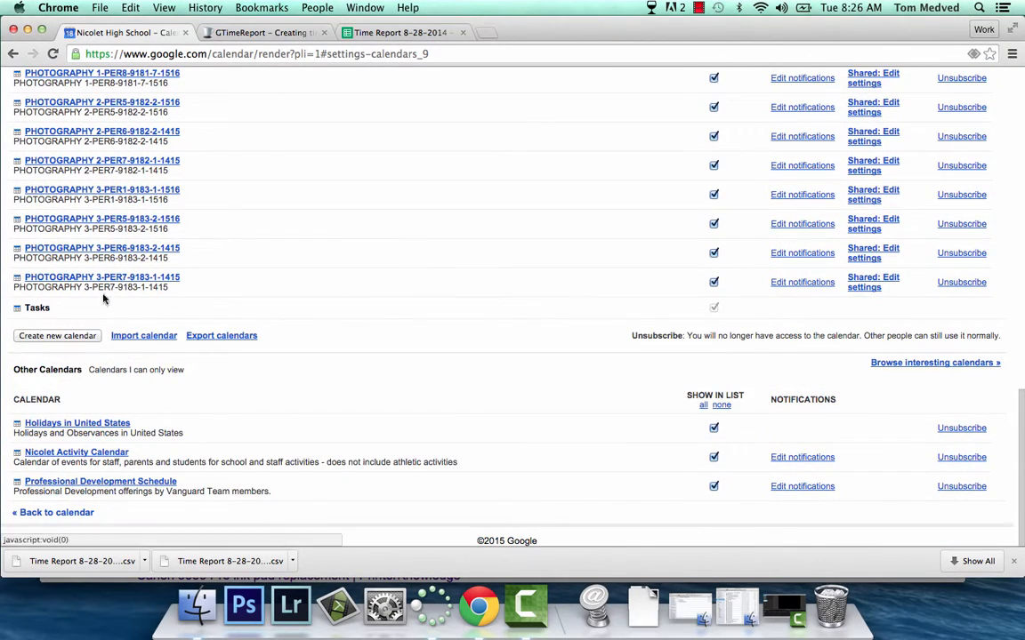
{"action": "left_click", "coordinate": [135, 338]}
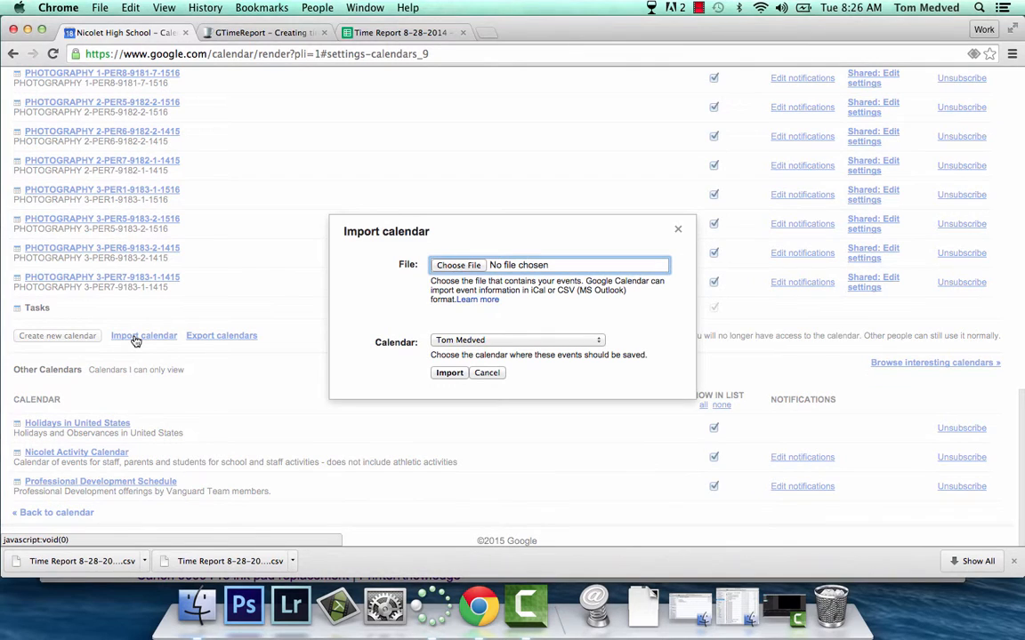
{"action": "left_click", "coordinate": [442, 265]}
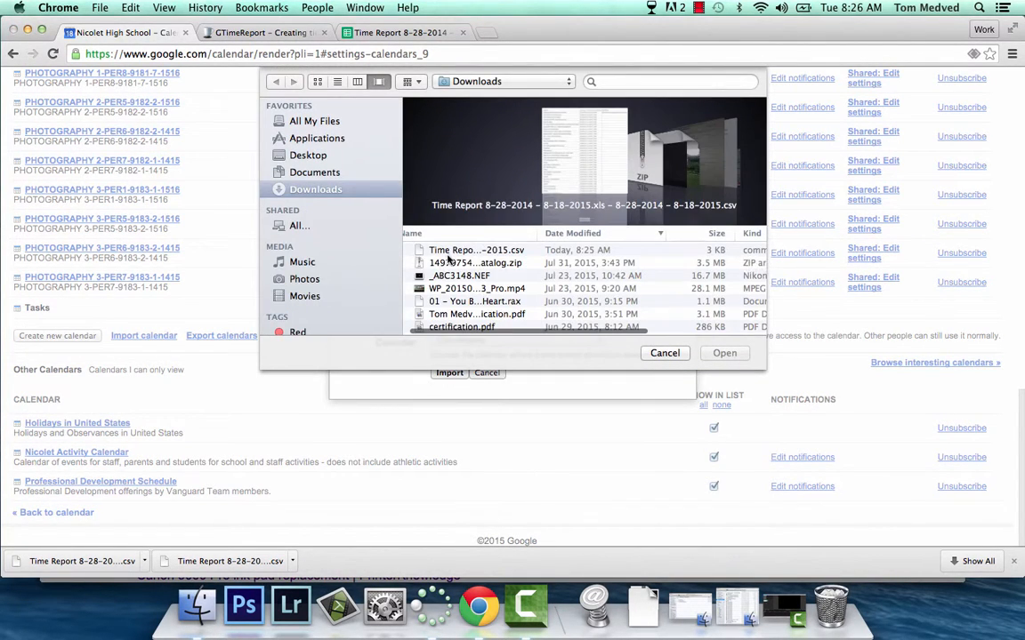
{"action": "left_click", "coordinate": [454, 252]}
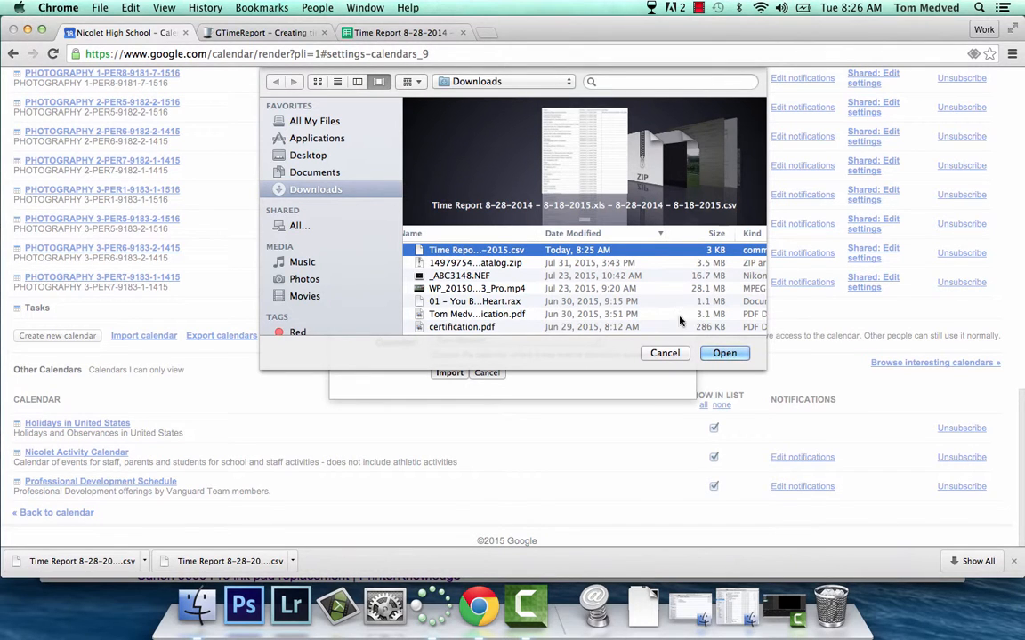
{"action": "left_click", "coordinate": [722, 354]}
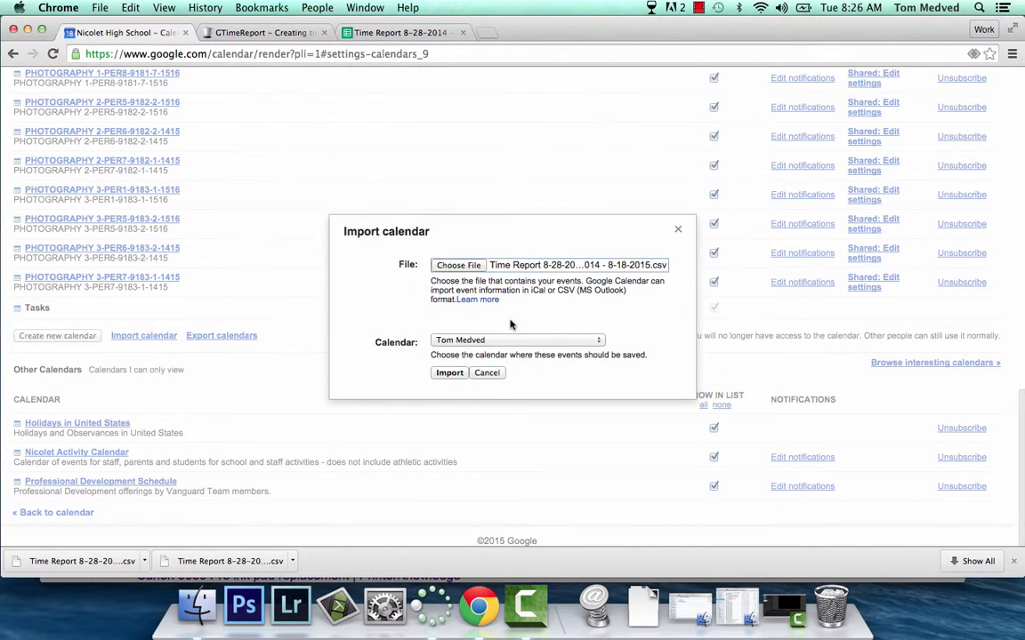
- Set Photo 2 2015 Fall as the destination calendar and import the events from the chosen file
{"action": "left_click", "coordinate": [545, 344]}
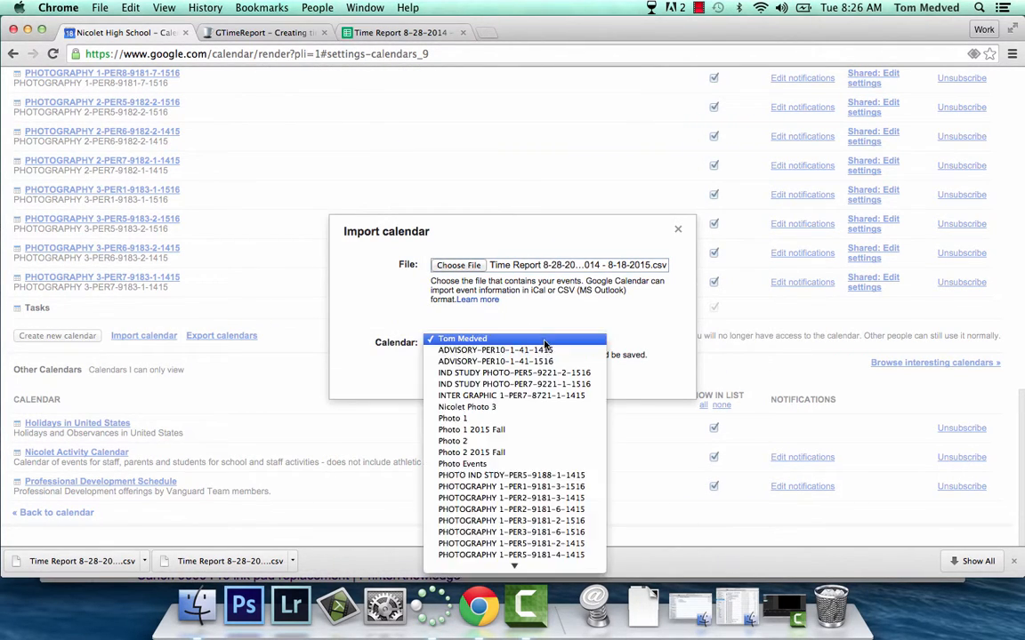
{"action": "left_click", "coordinate": [503, 454]}
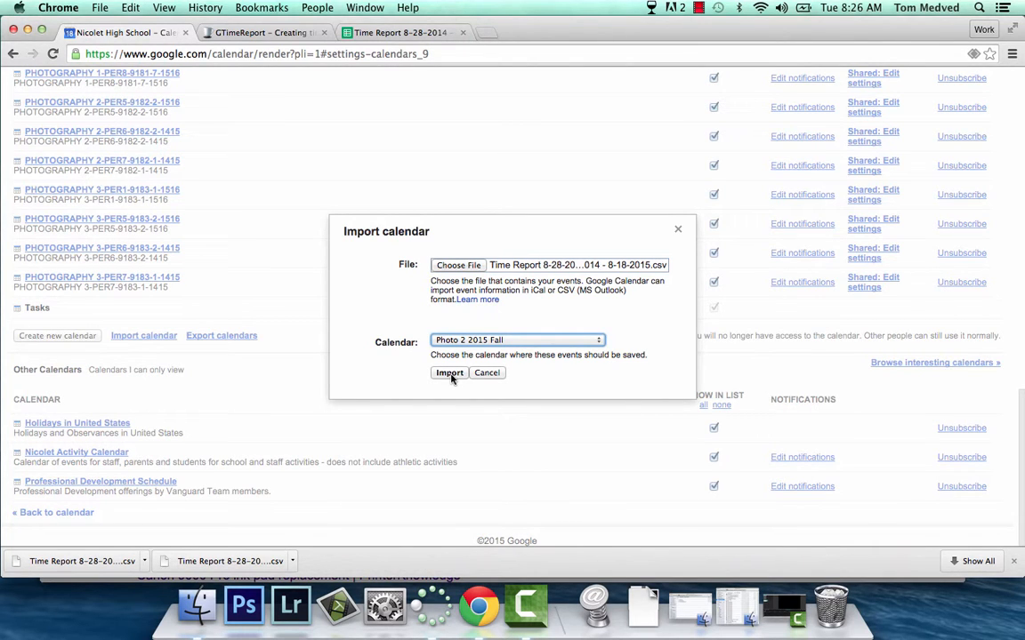
{"action": "left_click", "coordinate": [451, 374]}
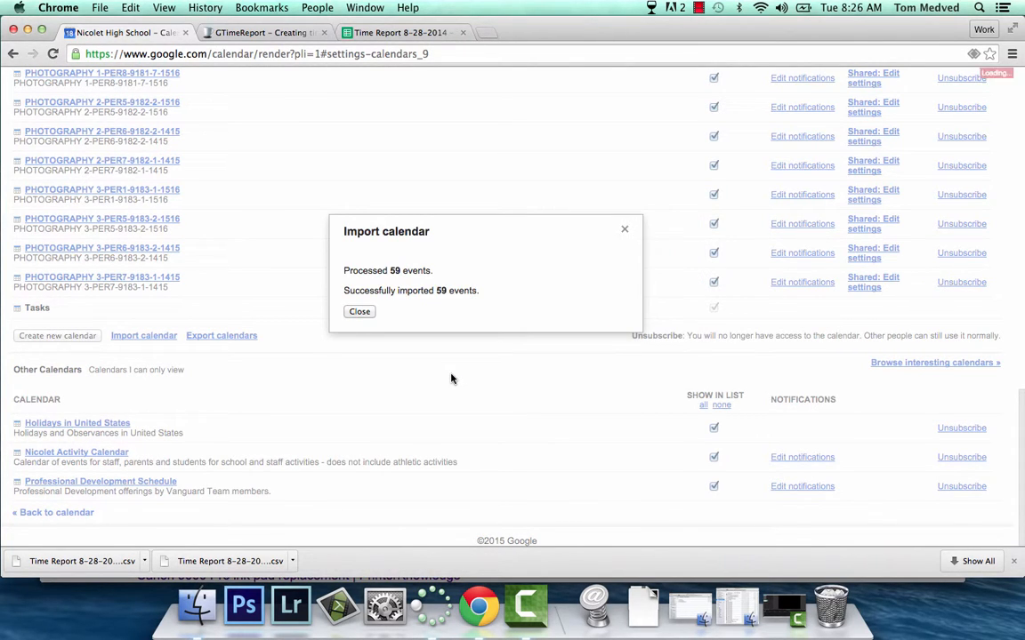
{"action": "left_click", "coordinate": [361, 312]}
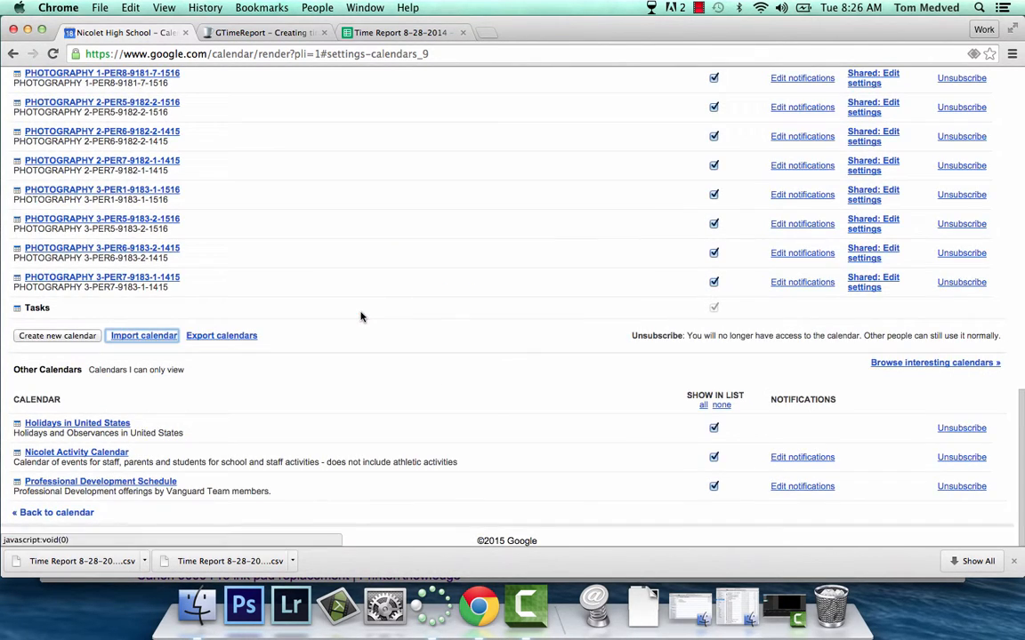
- Return to the month view and go to September 2015 to check the imported Photo 2 2015 Fall events
{"action": "left_click", "coordinate": [263, 33]}
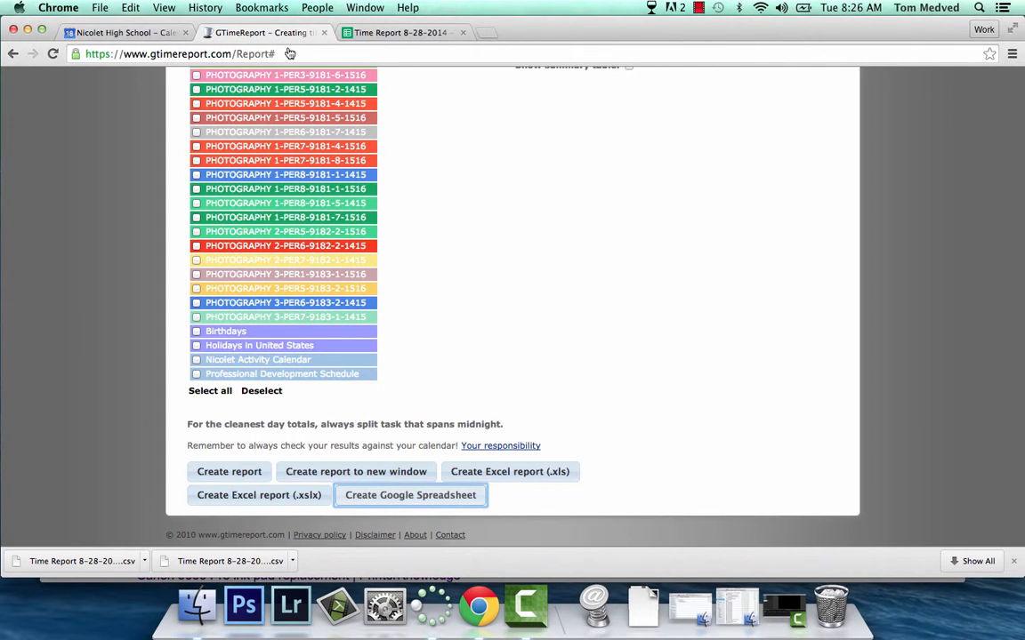
{"action": "left_click", "coordinate": [115, 32]}
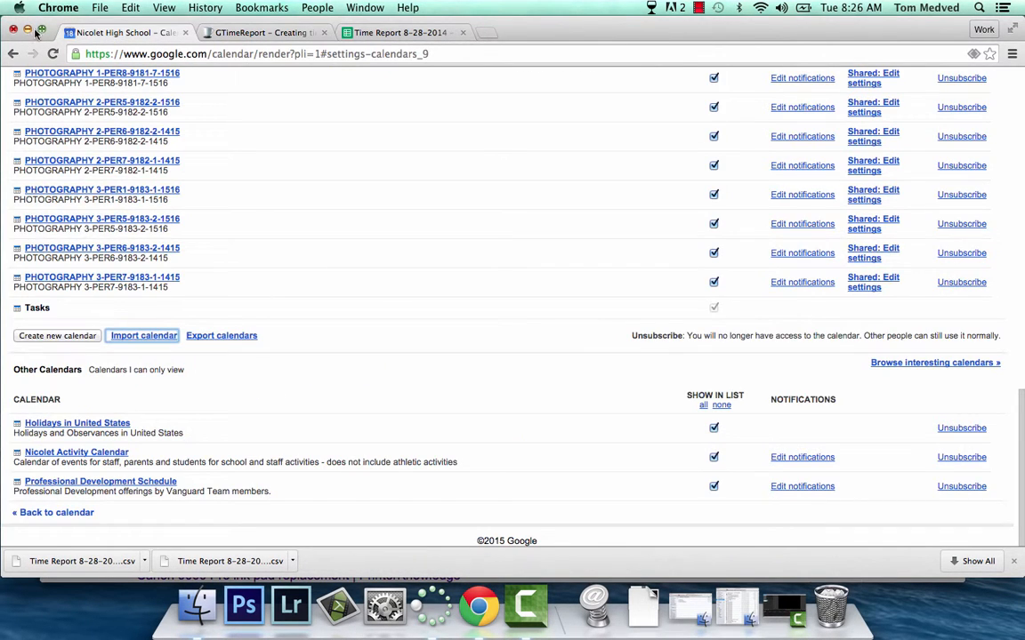
{"action": "left_click", "coordinate": [13, 53]}
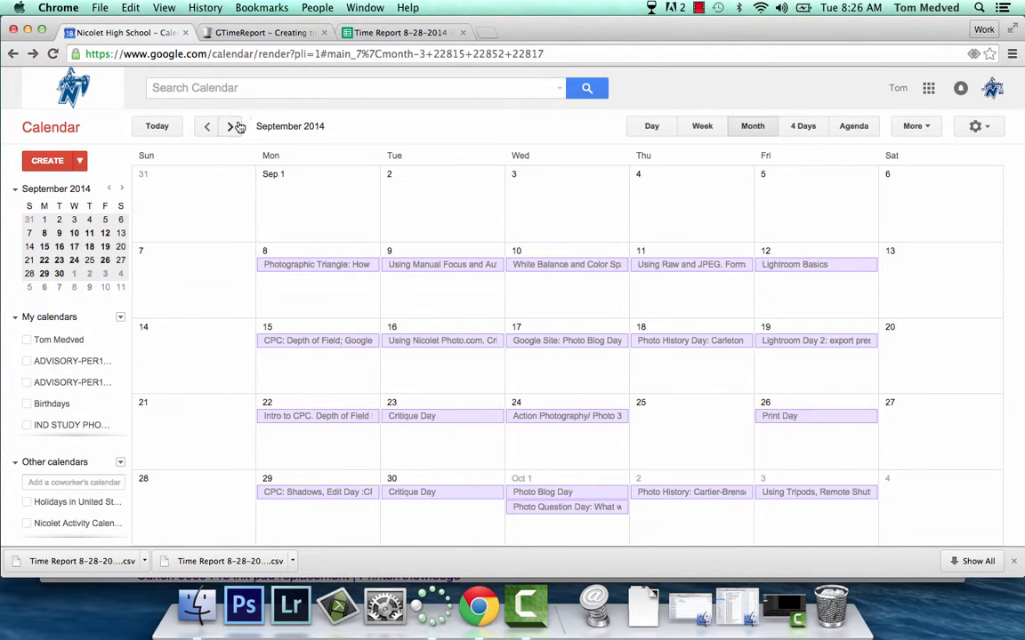
{"action": "left_click", "coordinate": [121, 189]}
{"action": "left_click", "coordinate": [120, 189]}
{"action": "left_click", "coordinate": [121, 190]}
{"action": "left_click", "coordinate": [121, 190]}
{"action": "left_click", "coordinate": [121, 190]}
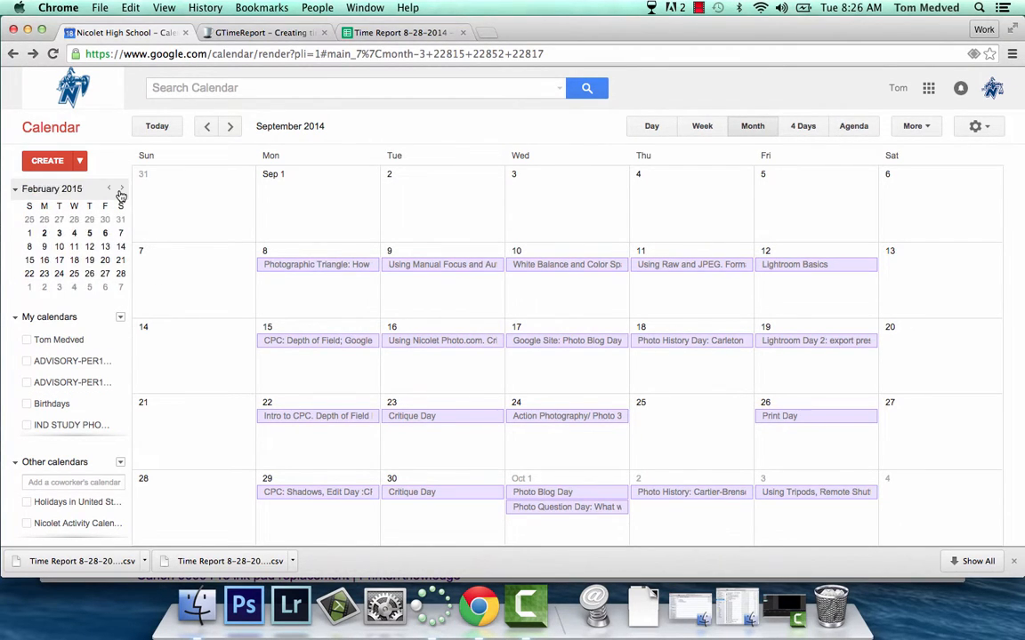
{"action": "left_click", "coordinate": [121, 190]}
{"action": "left_click", "coordinate": [121, 190]}
{"action": "left_click", "coordinate": [121, 190]}
{"action": "left_click", "coordinate": [121, 190]}
{"action": "left_click", "coordinate": [121, 190]}
{"action": "left_click", "coordinate": [121, 190]}
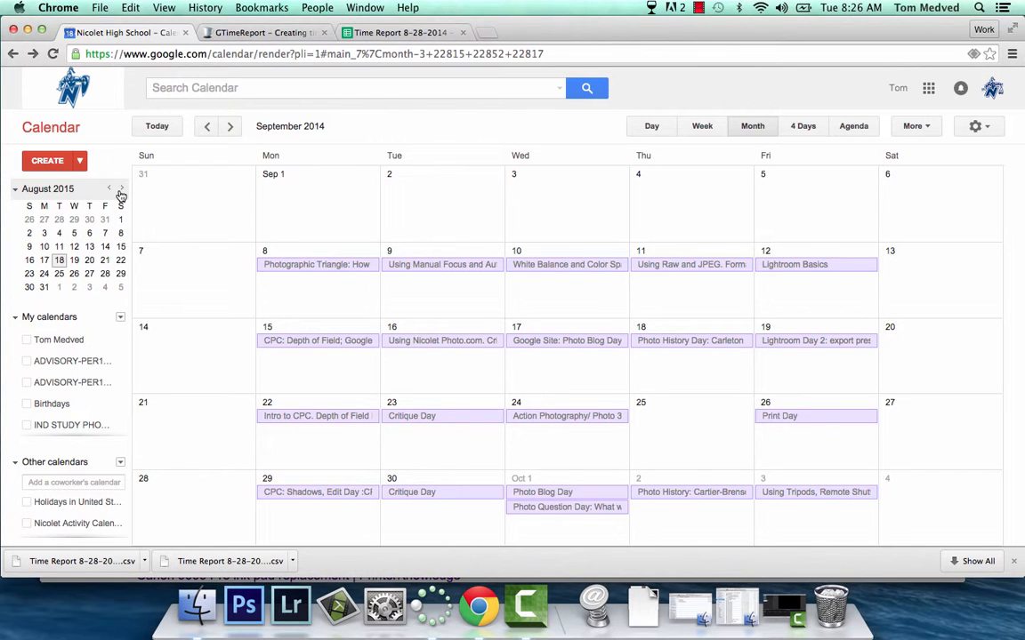
{"action": "left_click", "coordinate": [121, 190]}
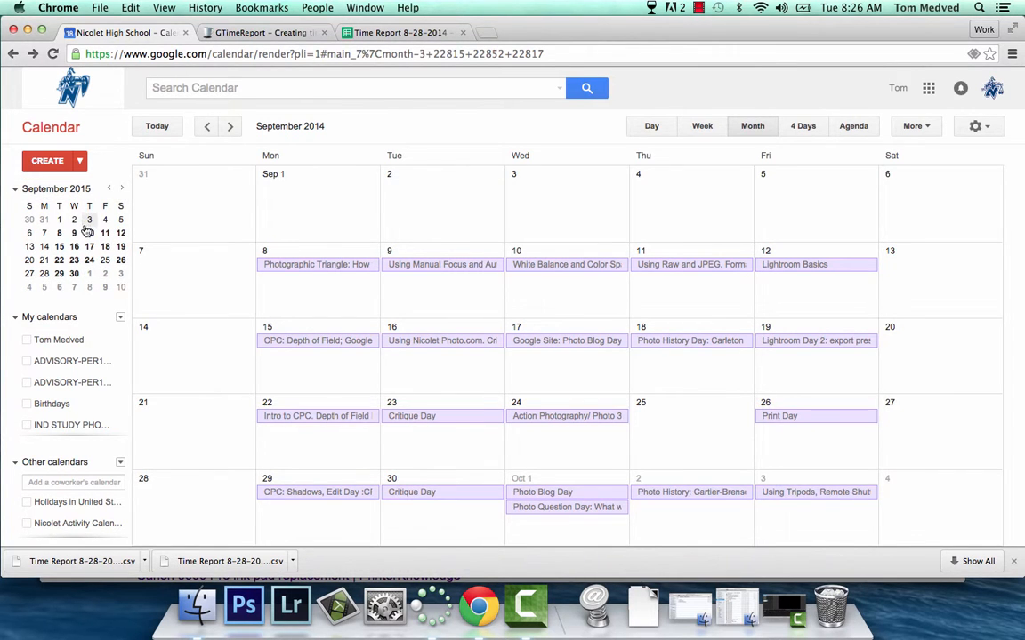
{"action": "left_click", "coordinate": [75, 229]}
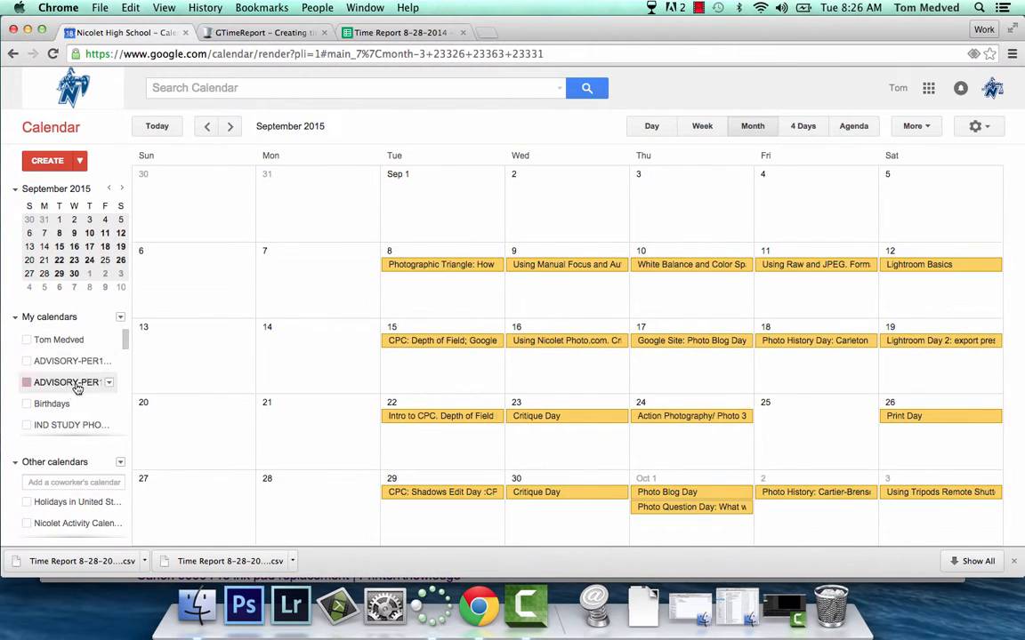
{"action": "scroll", "coordinate": [84, 387], "scroll_direction": "down", "scroll_amount": 5}
{"action": "scroll", "coordinate": [64, 402], "scroll_direction": "up", "scroll_amount": 1}
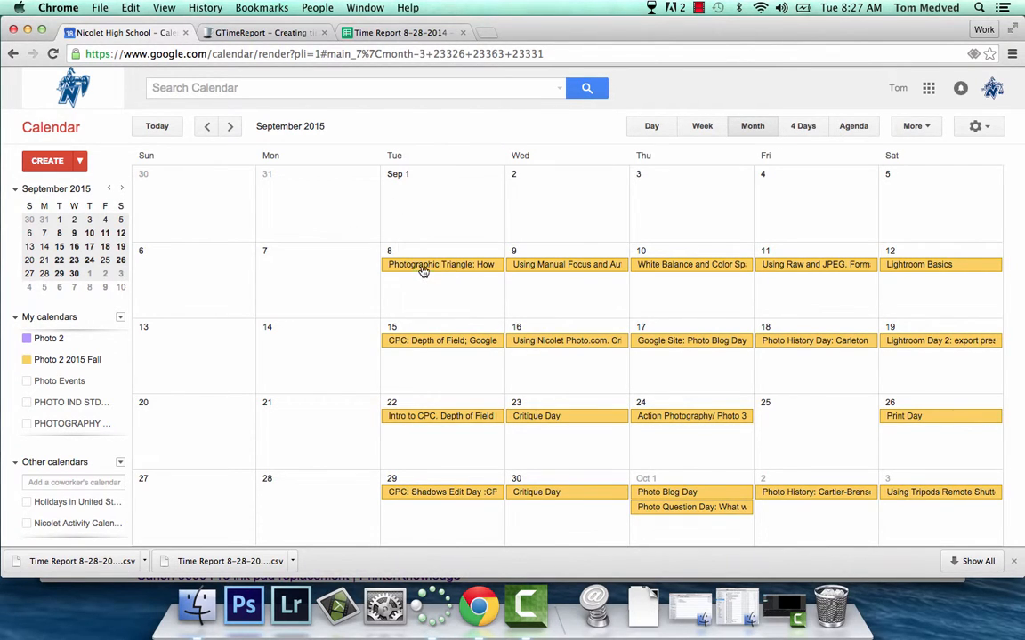
- Move the five events of September 8–12 one day earlier, so they run Monday to Friday, September 7–11
{"action": "left_click_drag", "start_coordinate": [401, 263], "coordinate": [374, 270]}
{"action": "left_click_drag", "start_coordinate": [520, 264], "coordinate": [457, 267]}
{"action": "left_click_drag", "start_coordinate": [675, 266], "coordinate": [476, 283]}
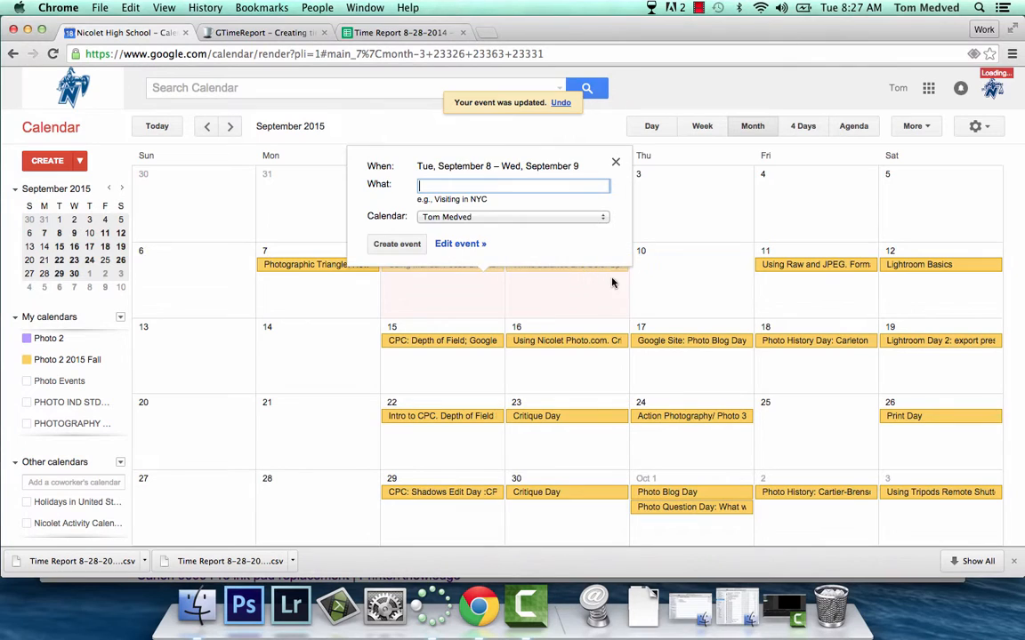
{"action": "left_click", "coordinate": [613, 164]}
{"action": "left_click_drag", "start_coordinate": [771, 267], "coordinate": [658, 265]}
{"action": "left_click_drag", "start_coordinate": [921, 270], "coordinate": [798, 267]}
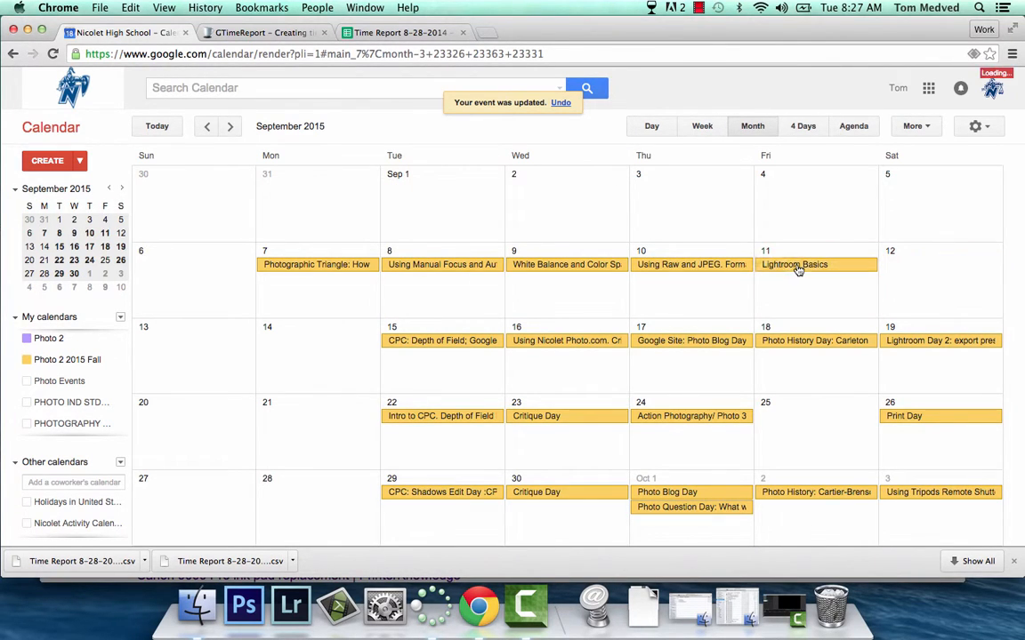
- Move the events on September 15, 16 and 17 one day earlier, to September 14, 15 and 16
{"action": "left_click_drag", "start_coordinate": [464, 344], "coordinate": [342, 349]}
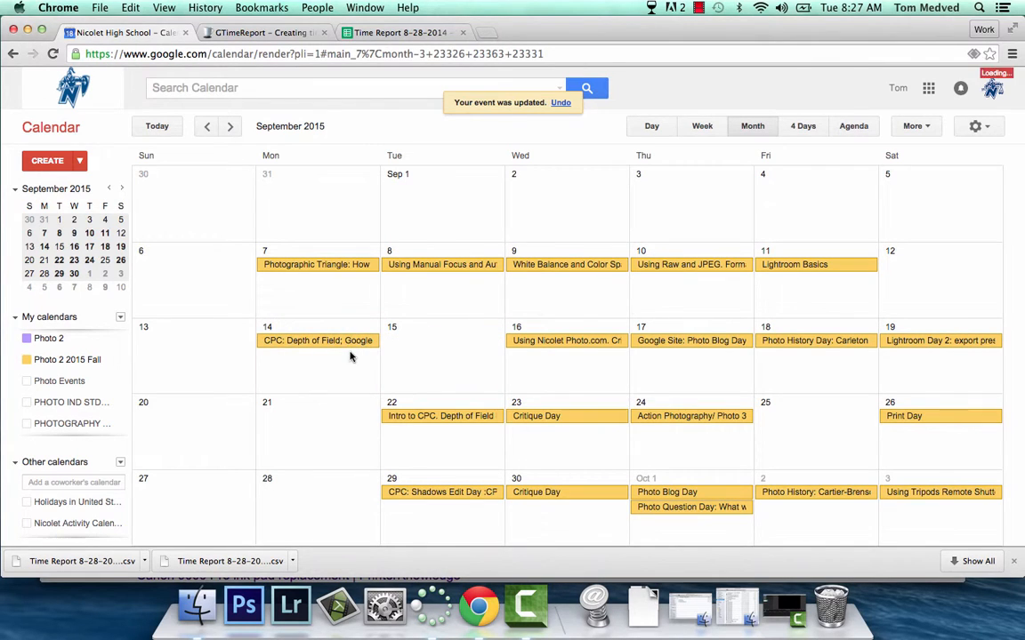
{"action": "left_click_drag", "start_coordinate": [534, 348], "coordinate": [419, 345]}
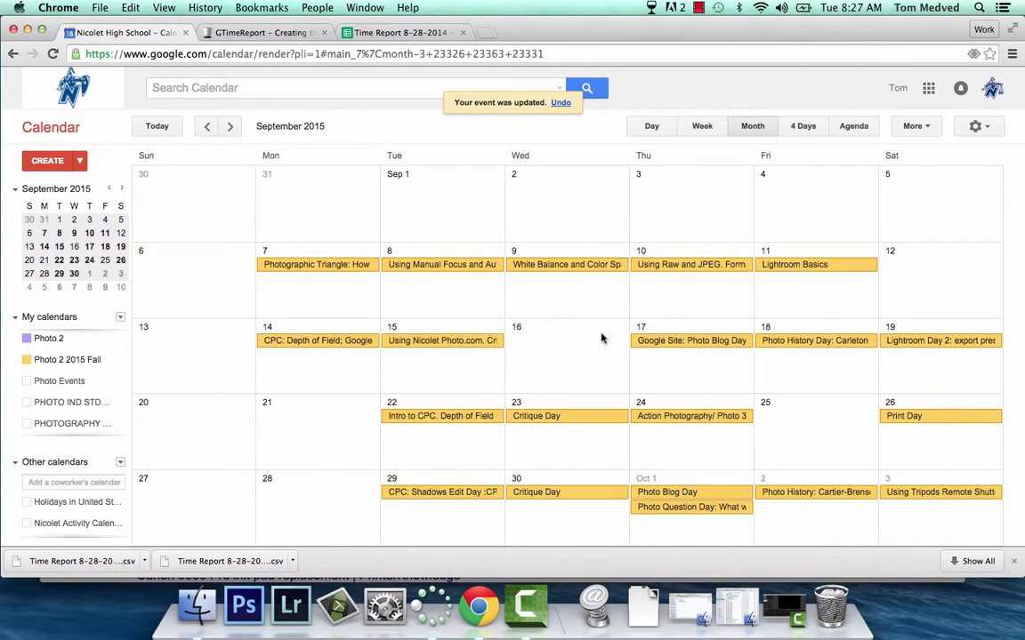
{"action": "left_click_drag", "start_coordinate": [665, 341], "coordinate": [543, 346]}
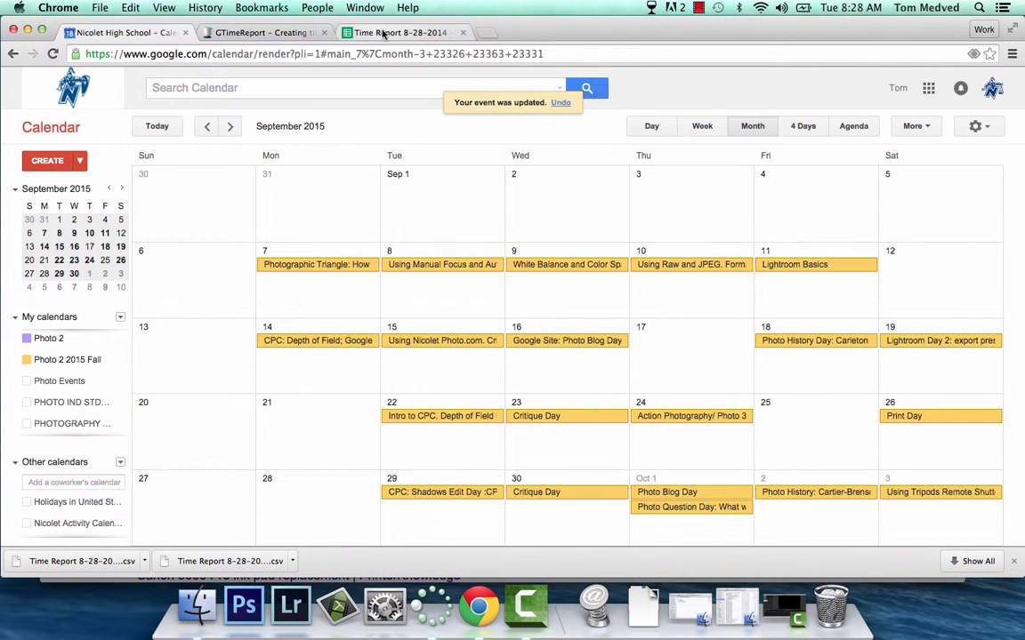
- Switch back to the Time Report spreadsheet to review the event table
{"action": "left_click", "coordinate": [350, 32]}
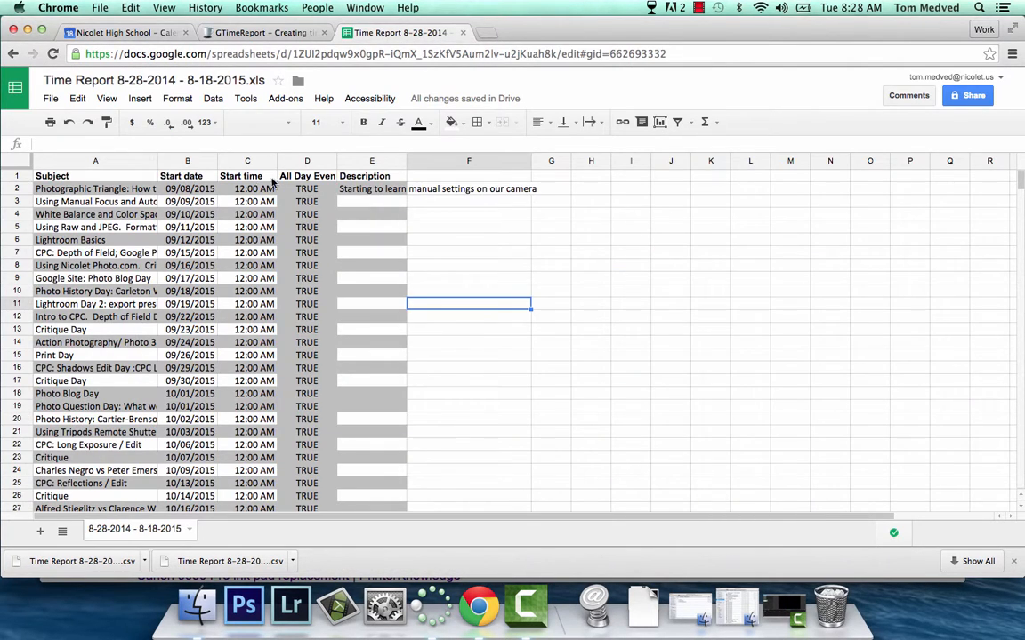